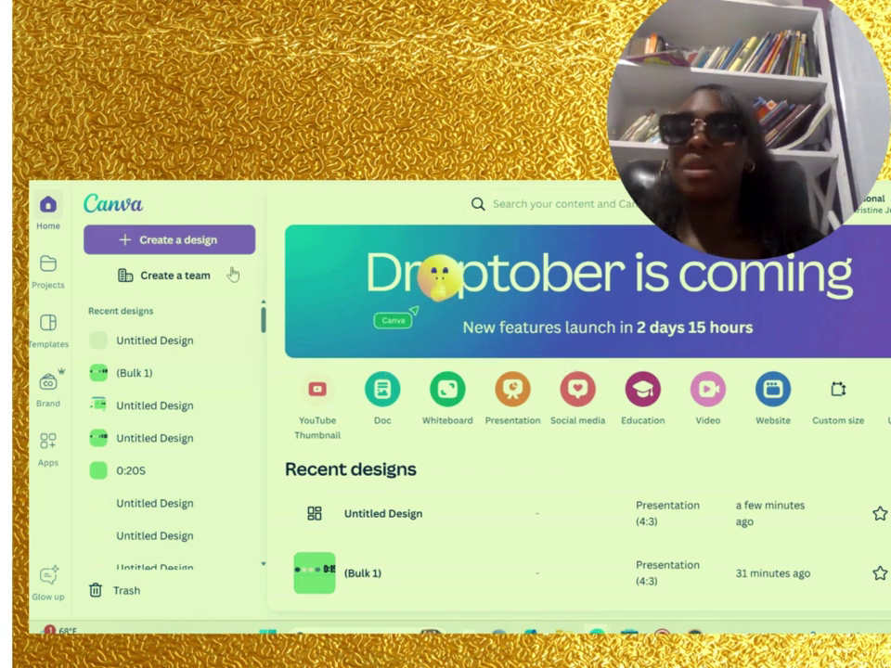
# Start a blank Video design from the Canva home page.
pyautogui.click(171, 244)
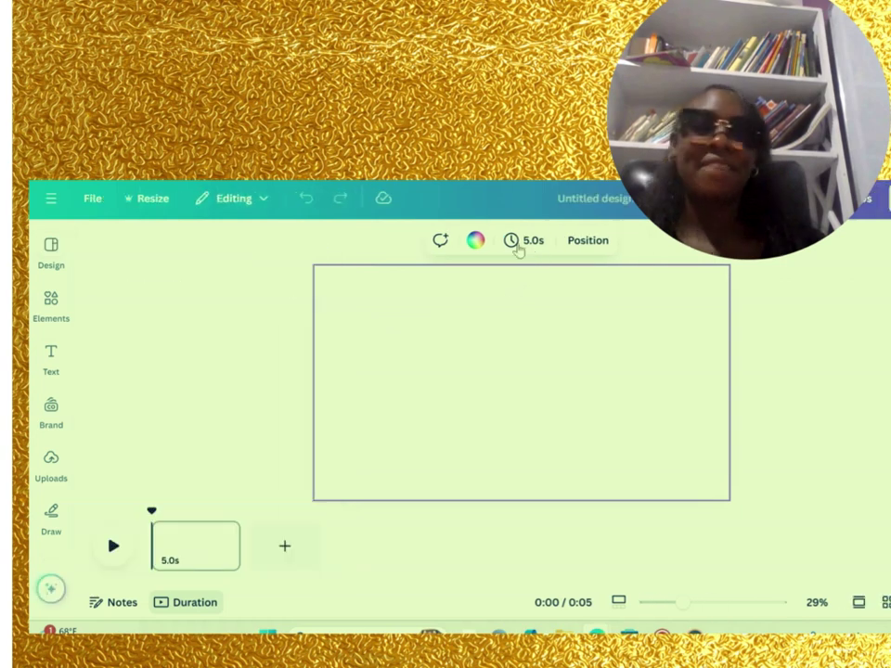
# Set the page duration from 5.0s to 1.0s with the Timing slider.
pyautogui.click(512, 247)
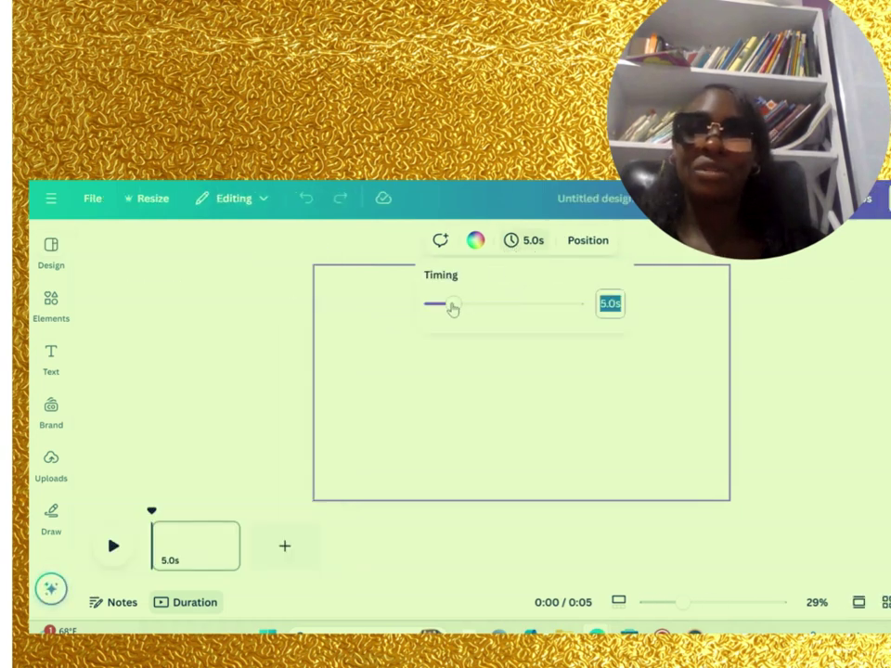
pyautogui.moveTo(445, 307); pyautogui.dragTo(442, 308)
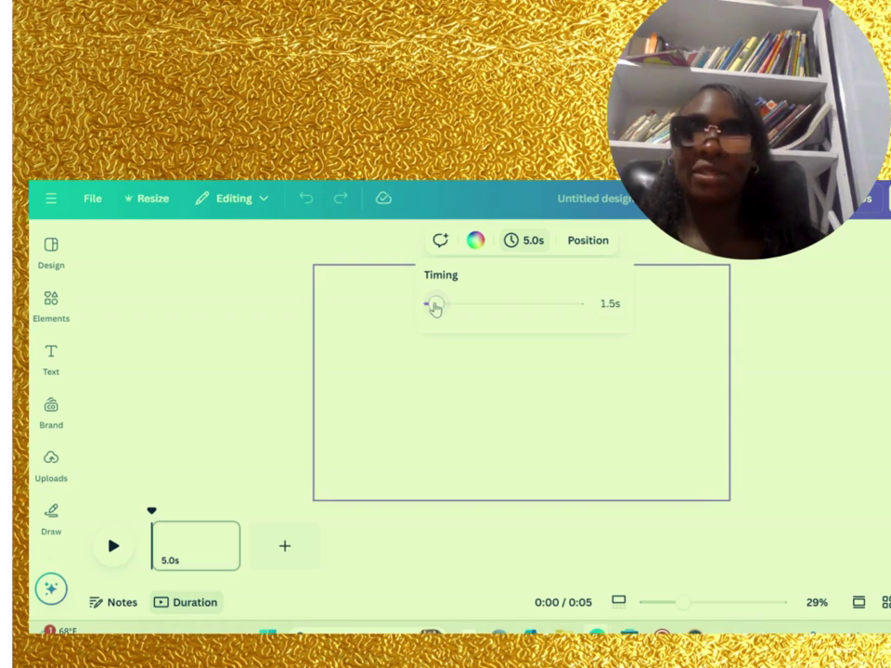
pyautogui.moveTo(434, 308); pyautogui.dragTo(437, 339)
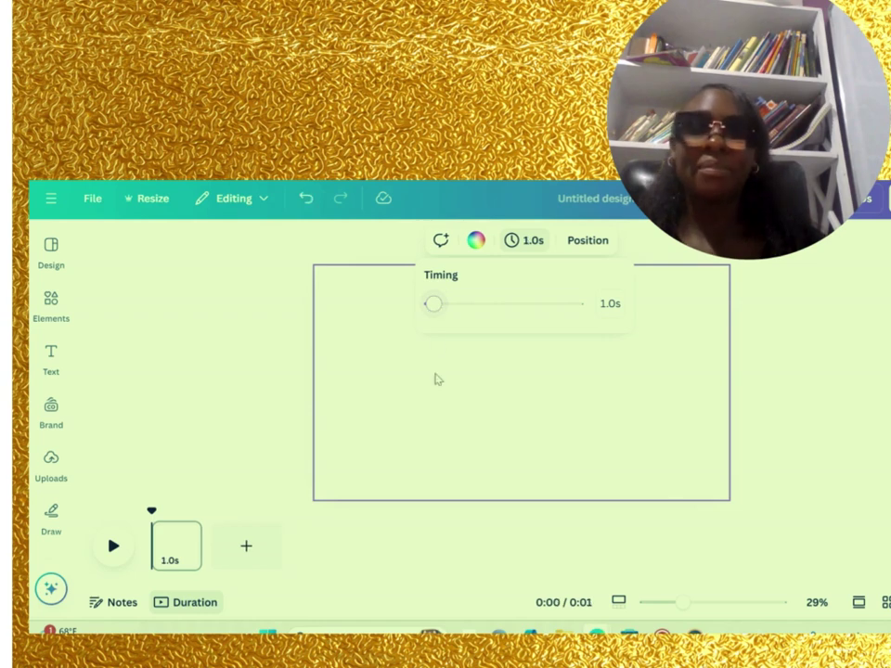
pyautogui.click(438, 379)
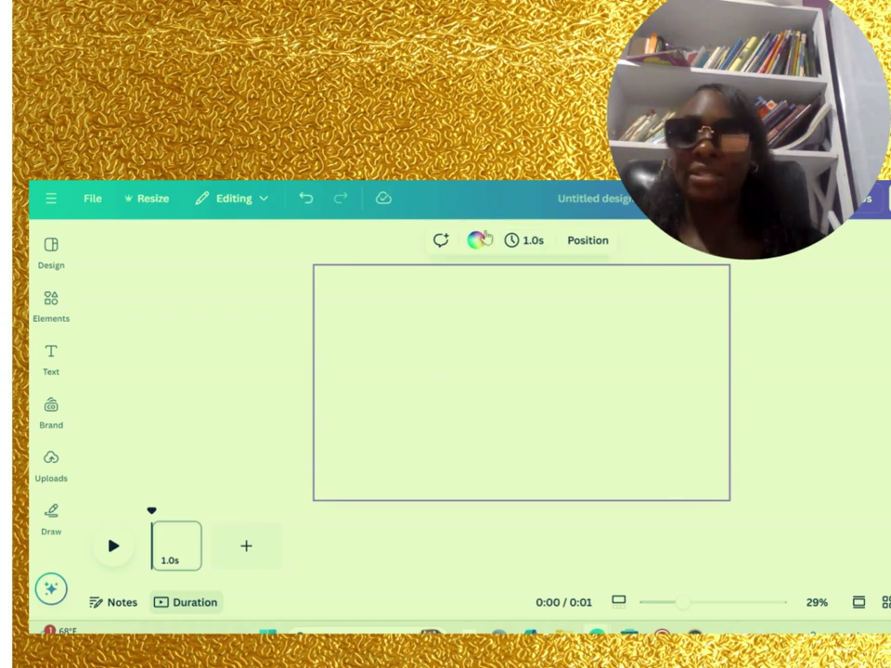
# Fill the page background with the light green swatch from the Color panel.
pyautogui.click(475, 243)
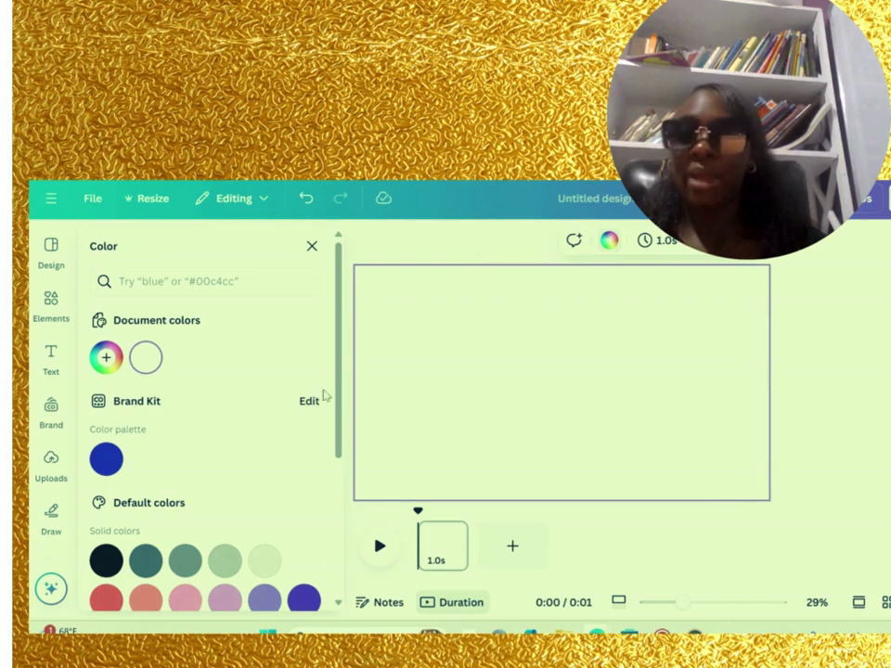
pyautogui.moveTo(342, 393); pyautogui.dragTo(330, 521)
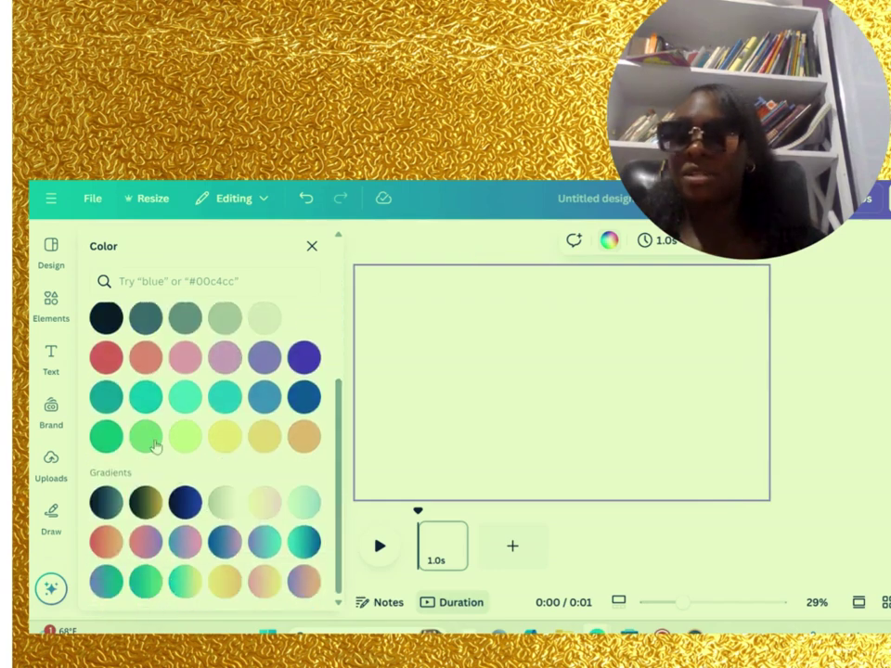
pyautogui.click(151, 441)
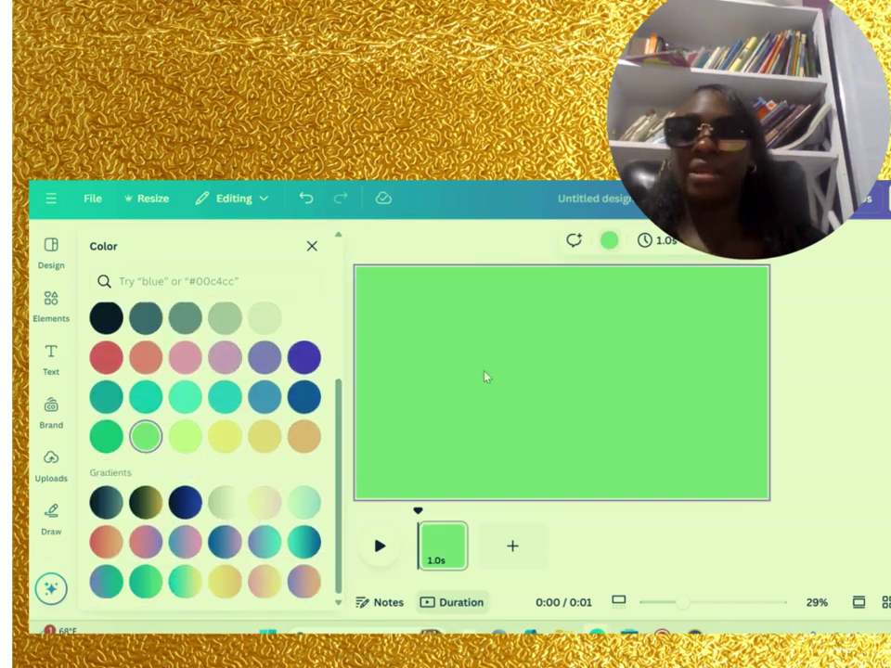
pyautogui.click(312, 249)
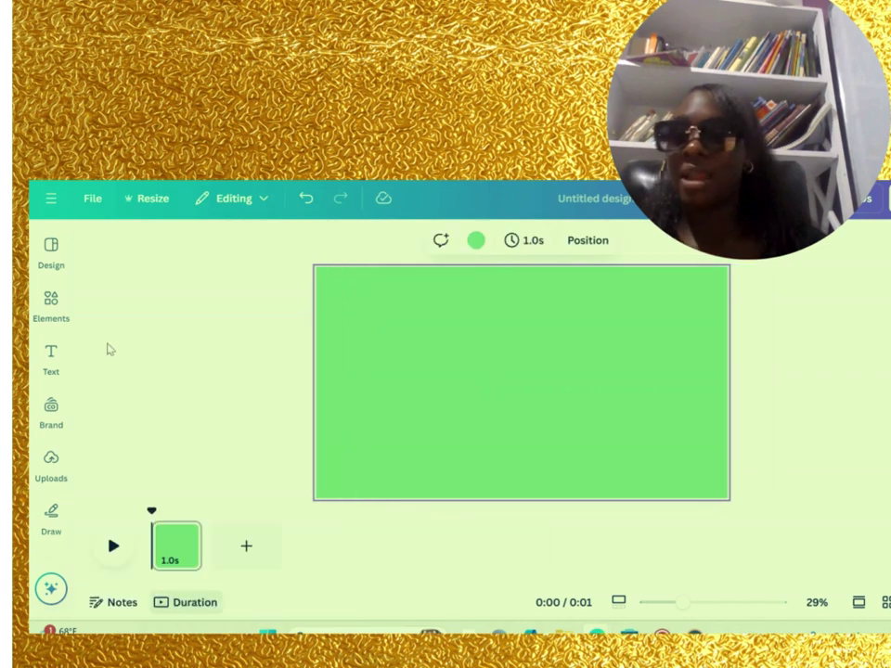
# Add a text box and replace its placeholder with '0: 20s'.
pyautogui.click(51, 358)
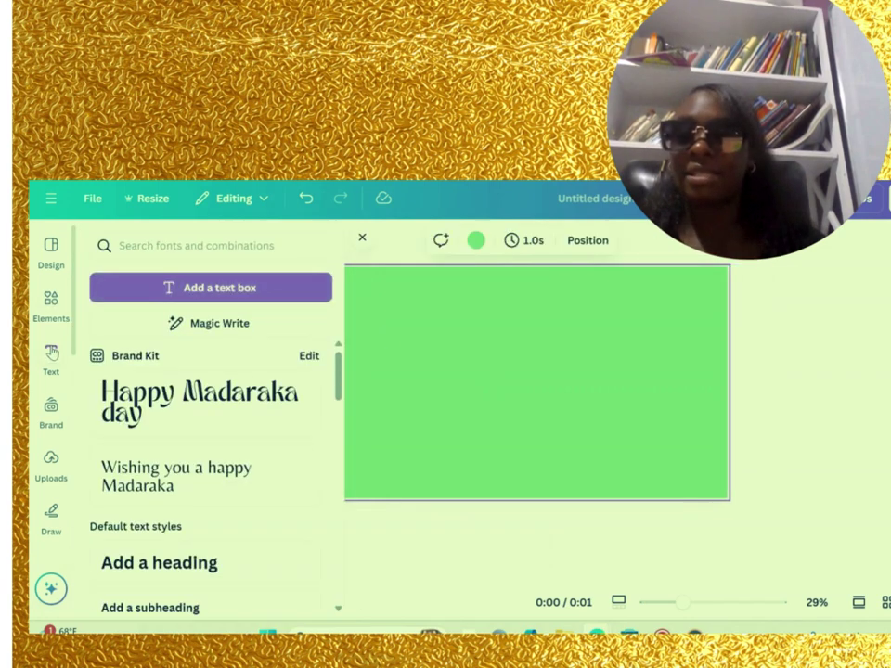
pyautogui.click(208, 291)
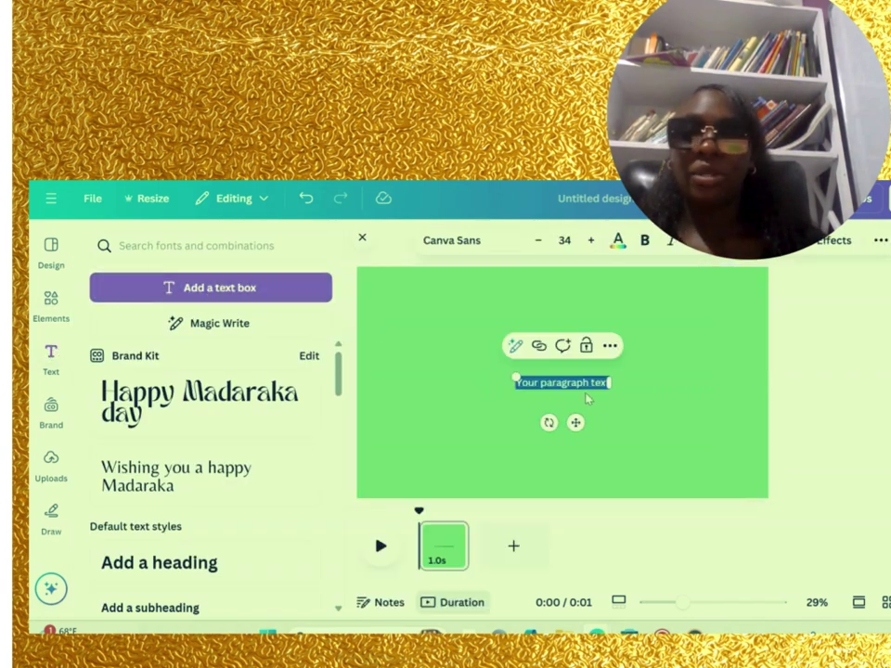
pyautogui.moveTo(575, 422); pyautogui.dragTo(622, 417)
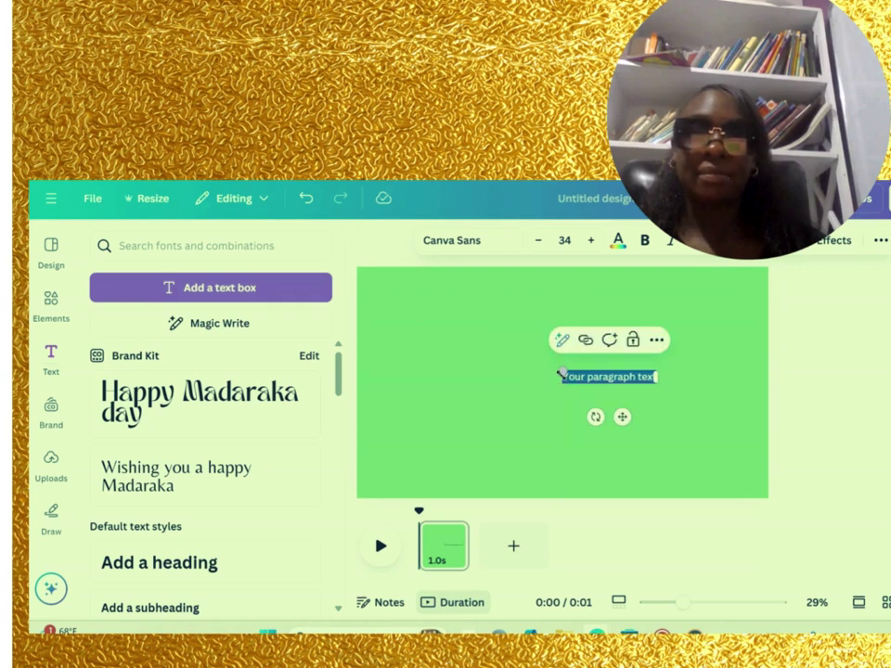
pyautogui.moveTo(473, 307); pyautogui.dragTo(469, 309)
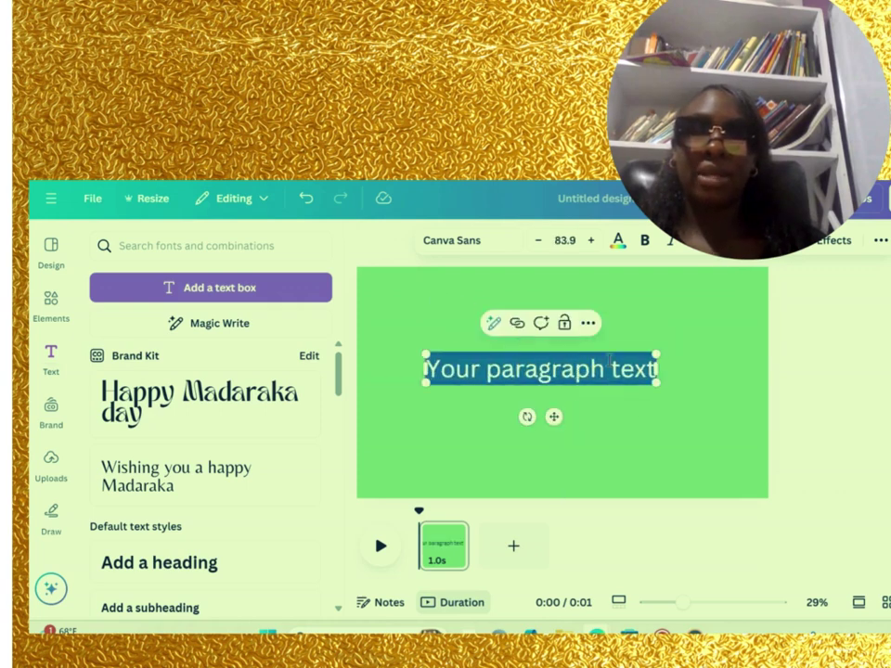
pyautogui.click(615, 368)
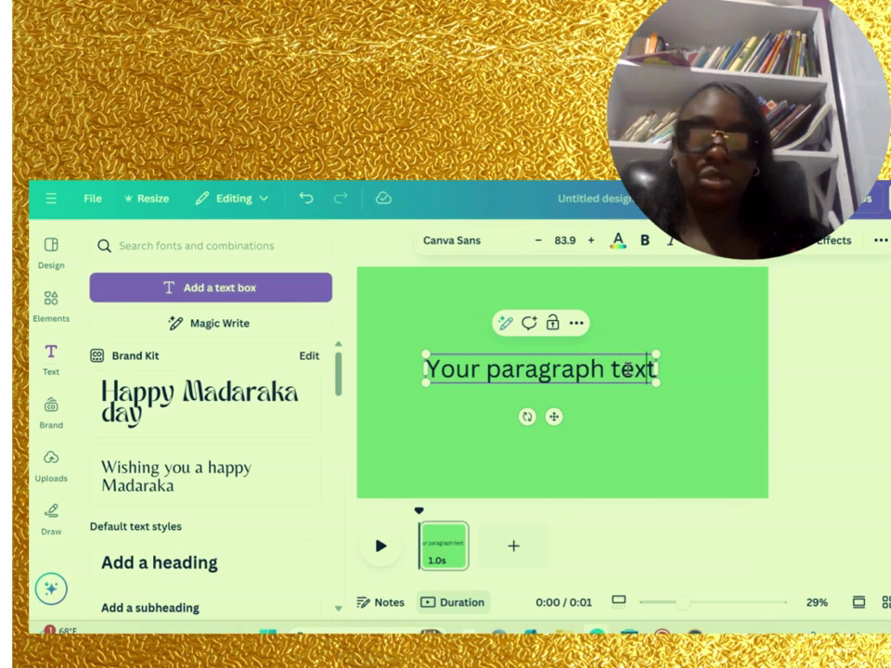
pyautogui.press('BackSpace')
pyautogui.press('BackSpace')
pyautogui.press('BackSpace')
pyautogui.press('BackSpace')
pyautogui.press('BackSpace')
pyautogui.press('BackSpace')
pyautogui.press('BackSpace')
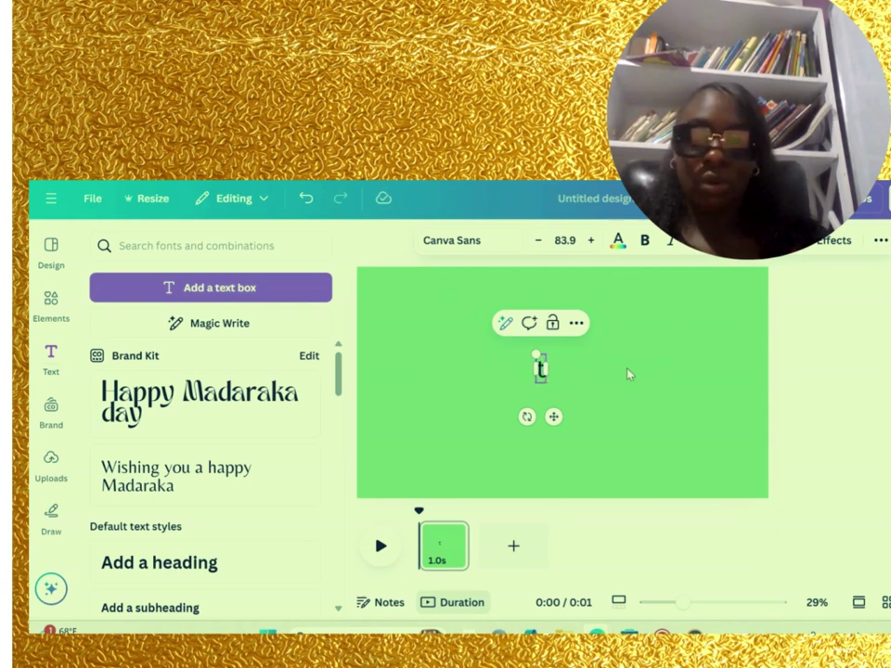
pyautogui.write('0: 20')
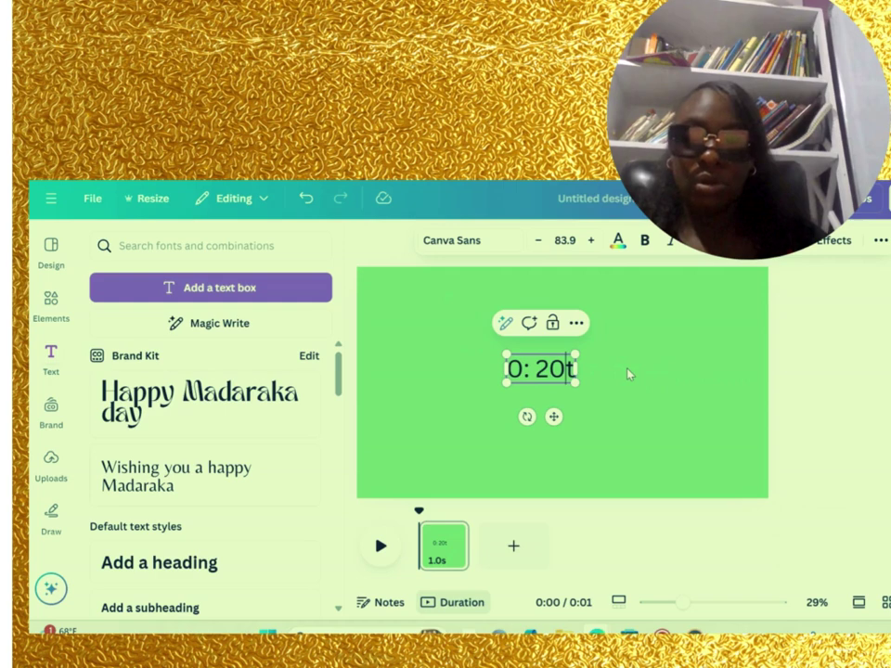
pyautogui.press('Delete')
pyautogui.write('s')
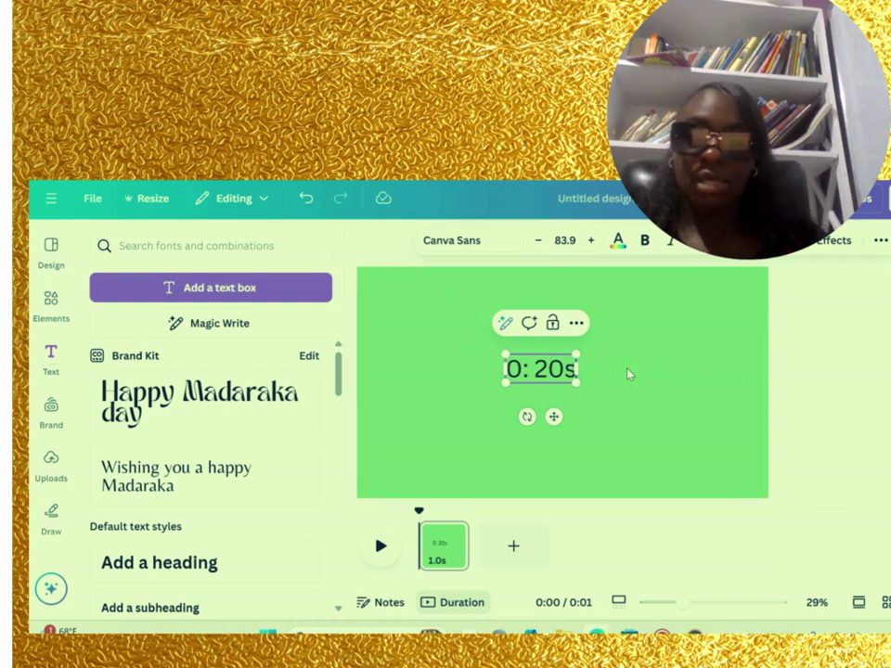
# Enlarge the '0: 20s' text box and select all of its text.
pyautogui.moveTo(504, 354)
pyautogui.mouseDown()
pyautogui.moveTo(343, 273)
pyautogui.moveTo(329, 282)
pyautogui.mouseUp()
pyautogui.moveTo(478, 354)
pyautogui.mouseDown()
pyautogui.moveTo(616, 365)
pyautogui.moveTo(712, 361)
pyautogui.moveTo(677, 365)
pyautogui.mouseUp()
pyautogui.click(595, 358)
pyautogui.rightClick(519, 347)
pyautogui.click(516, 344)
pyautogui.moveTo(513, 340); pyautogui.dragTo(754, 348)
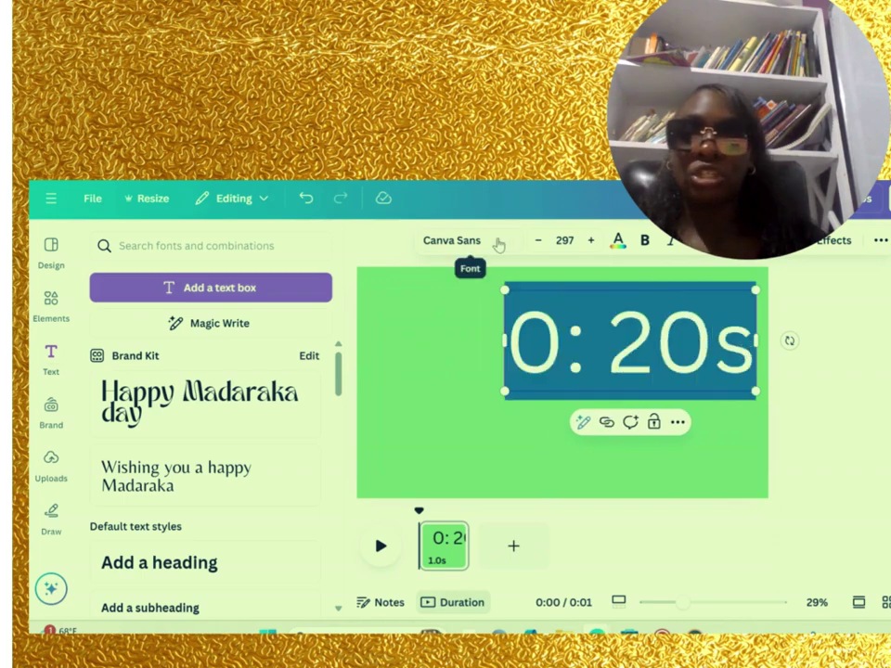
# Apply the Anton font from Recently used to the '0: 20s' text.
pyautogui.click(497, 242)
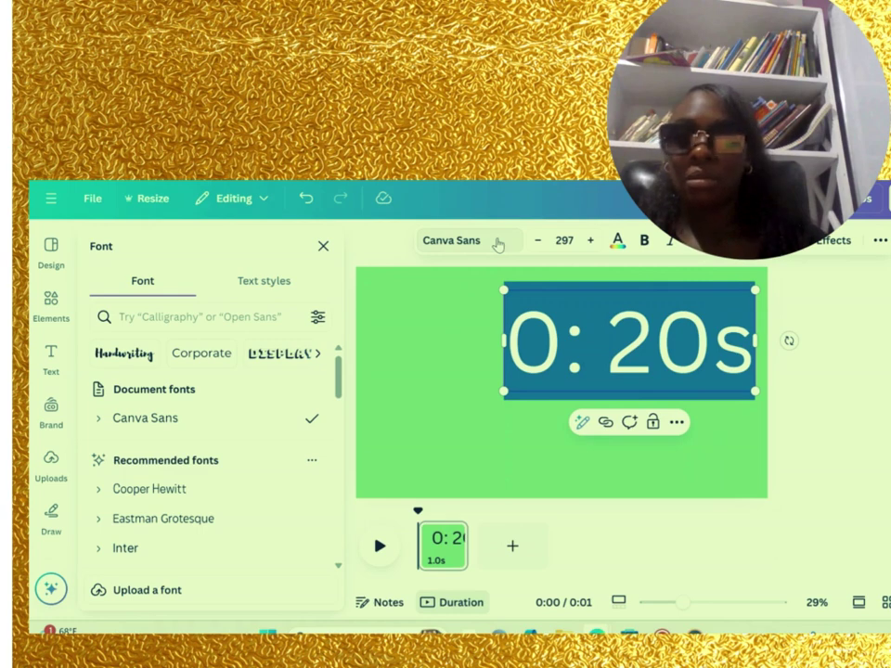
pyautogui.click(496, 242)
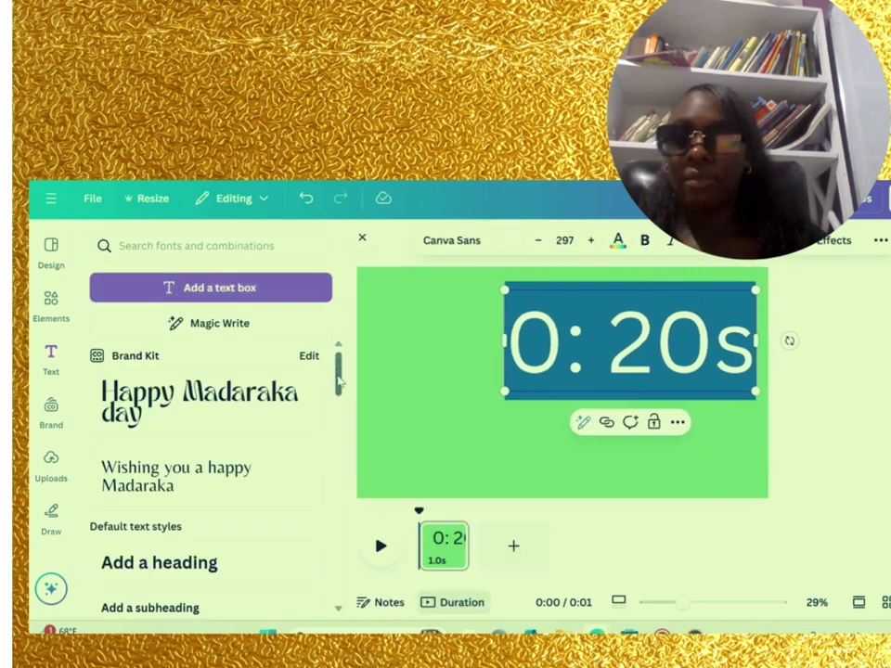
pyautogui.scroll(-2, 339, 397)
pyautogui.moveTo(339, 397); pyautogui.dragTo(327, 338)
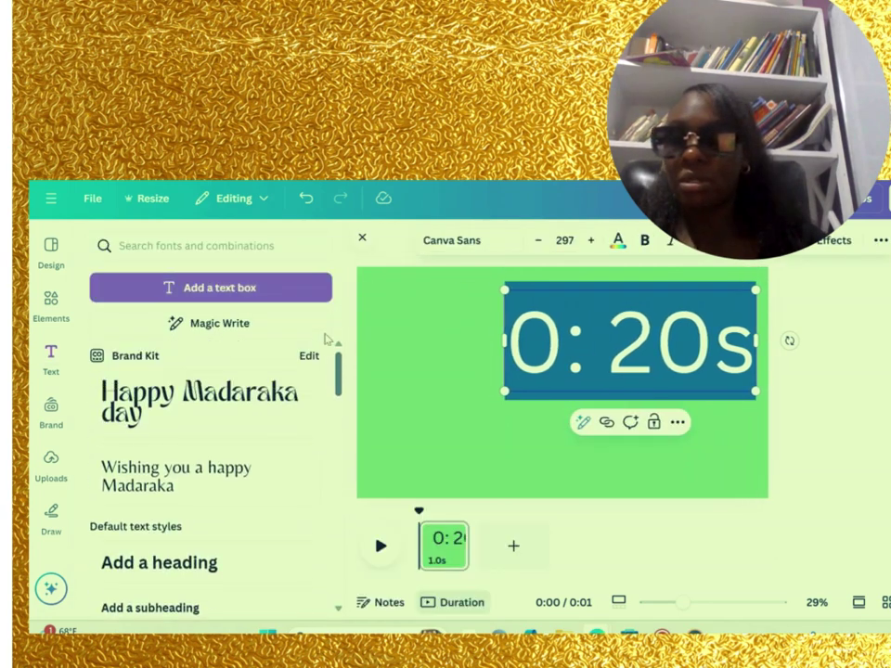
pyautogui.click(430, 239)
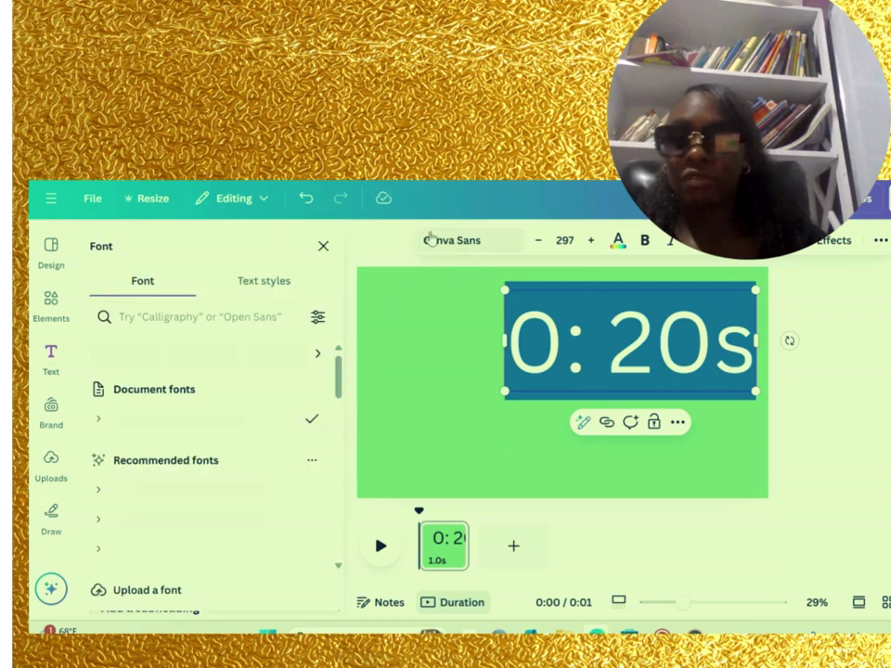
pyautogui.scroll(-3, 337, 397)
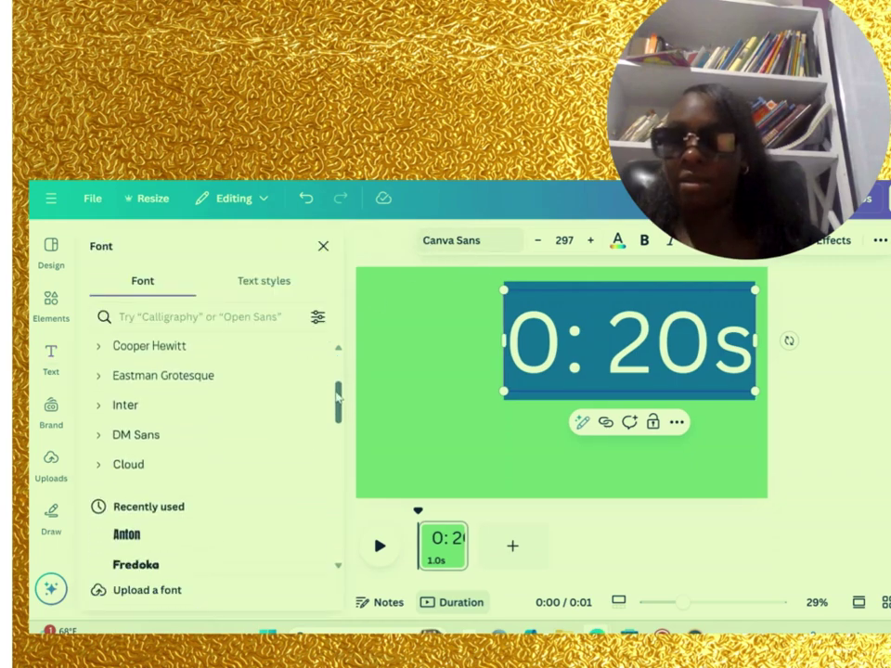
pyautogui.scroll(-1, 338, 398)
pyautogui.scroll(-2, 337, 398)
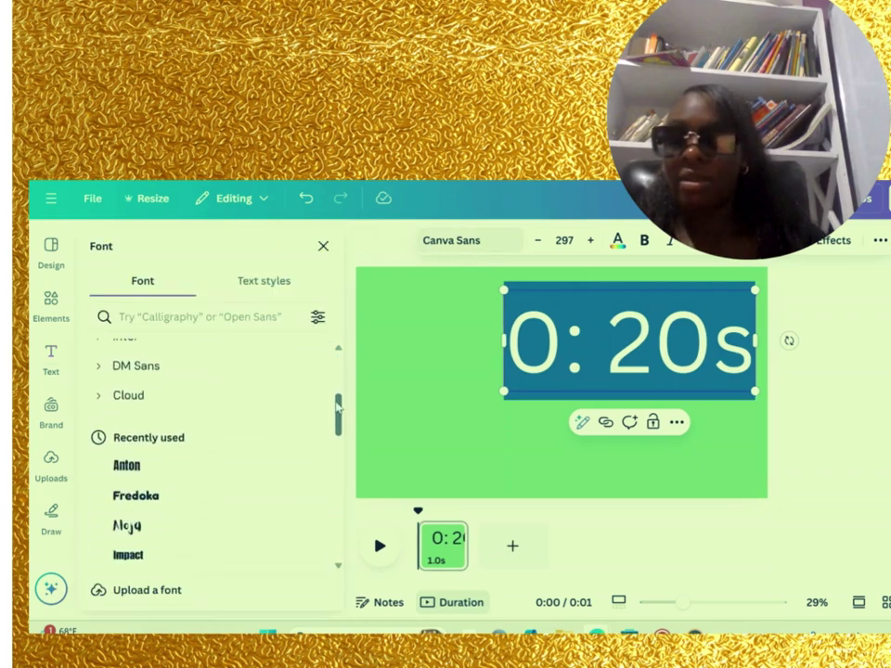
pyautogui.click(164, 471)
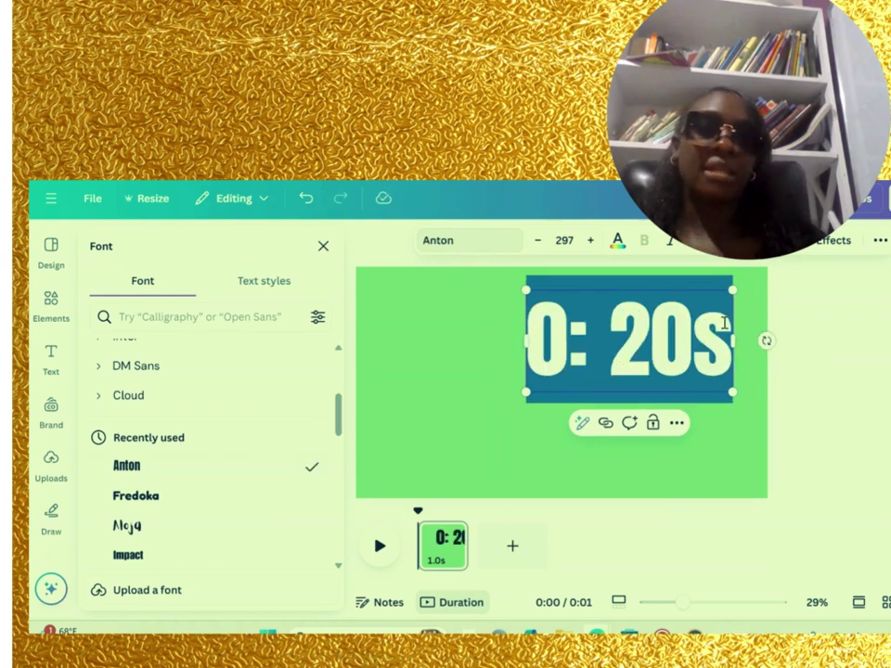
pyautogui.press('Escape')
pyautogui.click(692, 348)
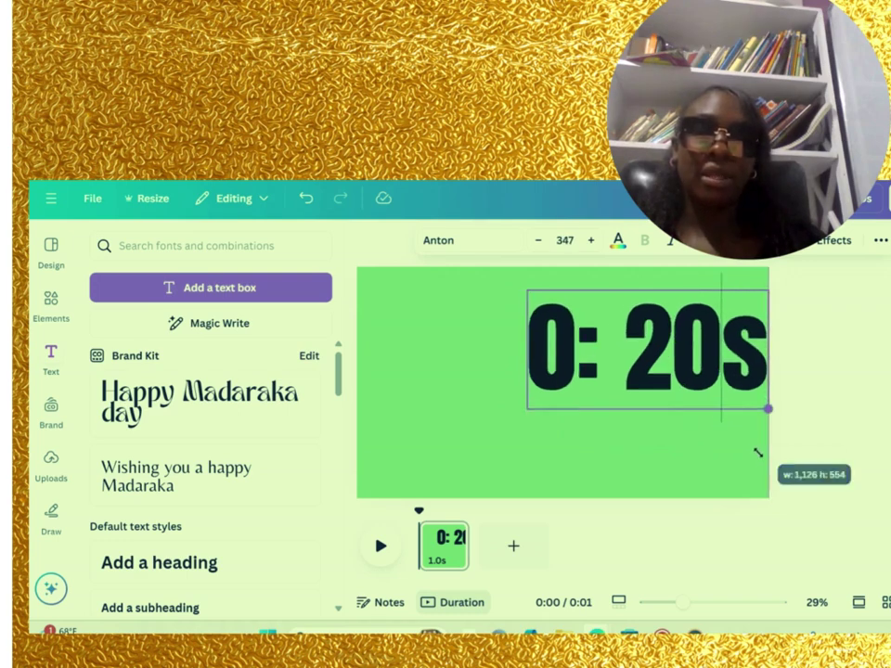
# Enlarge the countdown text and shift it left toward the centre.
pyautogui.moveTo(733, 391); pyautogui.dragTo(786, 418)
pyautogui.moveTo(682, 388); pyautogui.dragTo(636, 388)
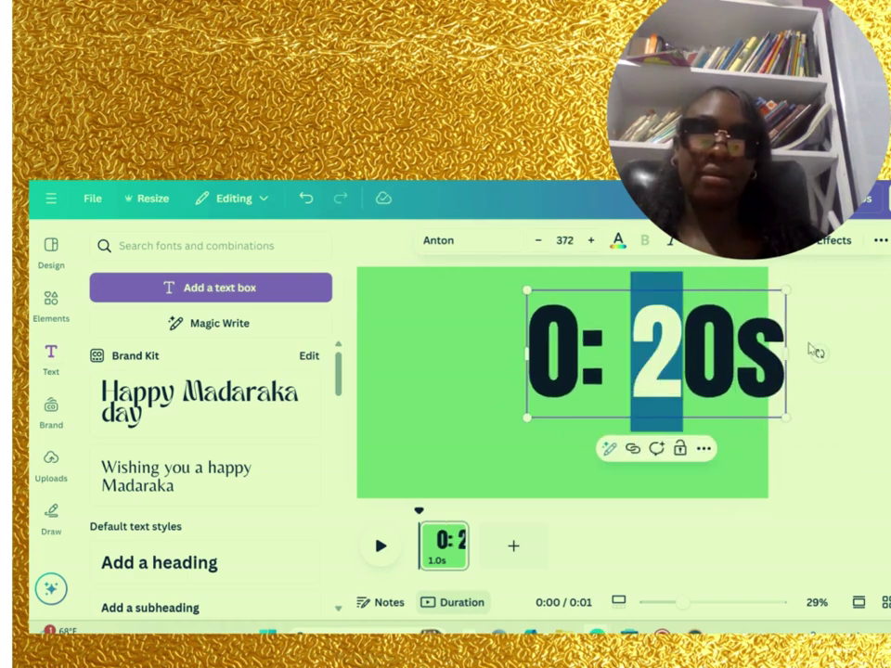
pyautogui.click(854, 348)
pyautogui.moveTo(701, 356); pyautogui.dragTo(676, 364)
pyautogui.moveTo(733, 427); pyautogui.dragTo(754, 452)
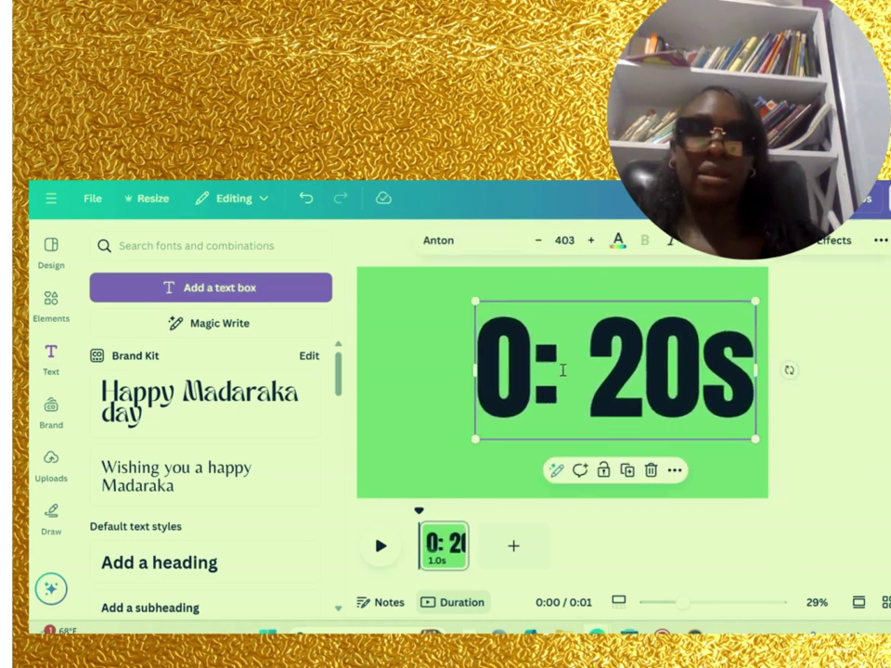
# Edit the text to read '0:20s' without the space, then enlarge it slightly.
pyautogui.click(583, 371)
pyautogui.hotkey('shift', 'End')
pyautogui.press('BackSpace')
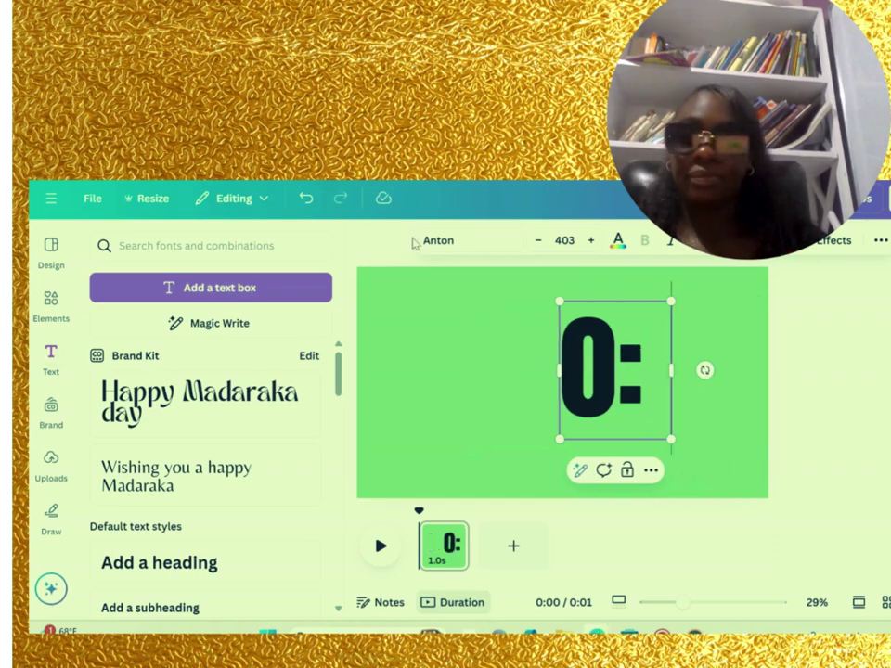
pyautogui.click(306, 199)
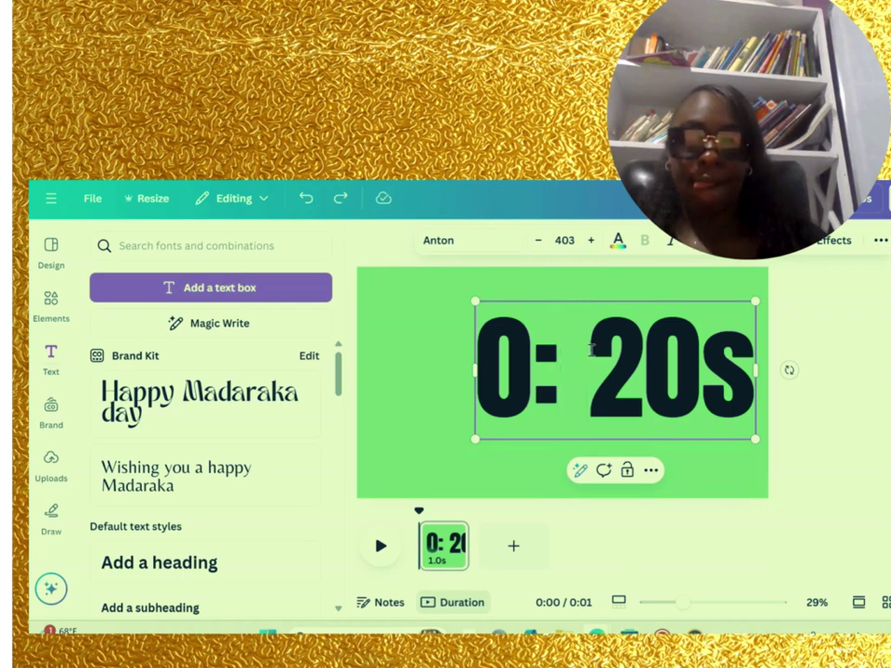
pyautogui.press('BackSpace')
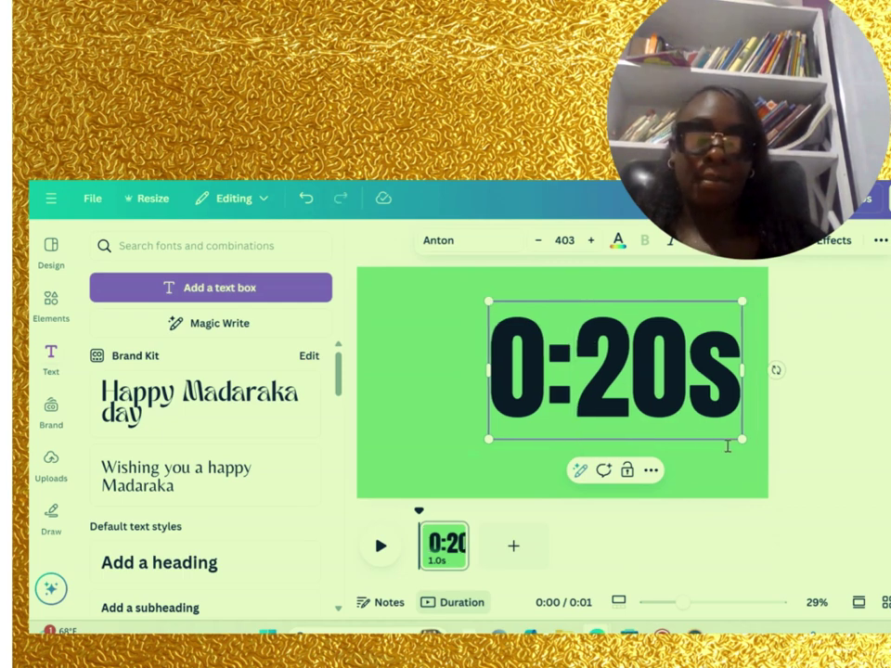
pyautogui.moveTo(741, 440); pyautogui.dragTo(761, 451)
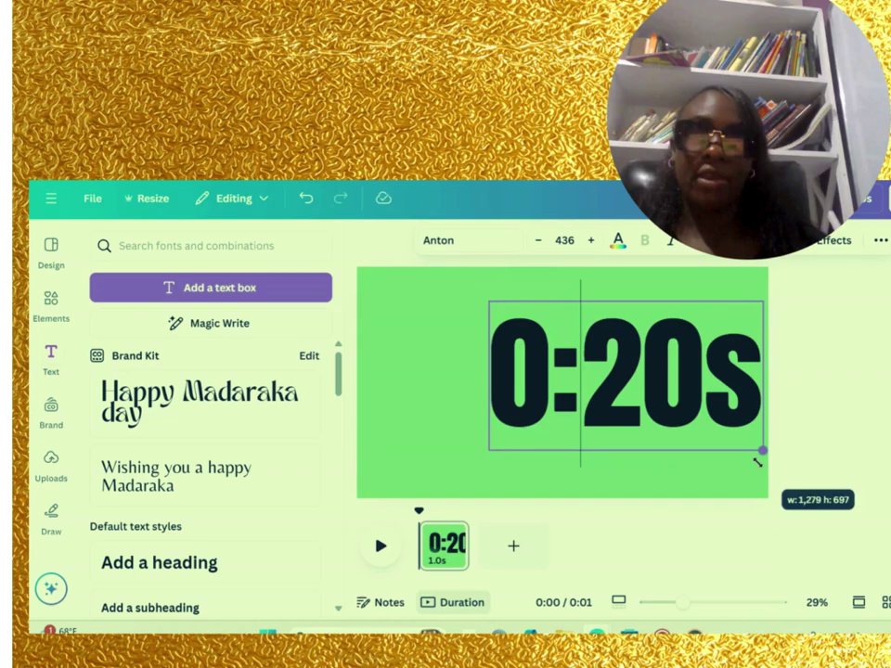
pyautogui.click(452, 389)
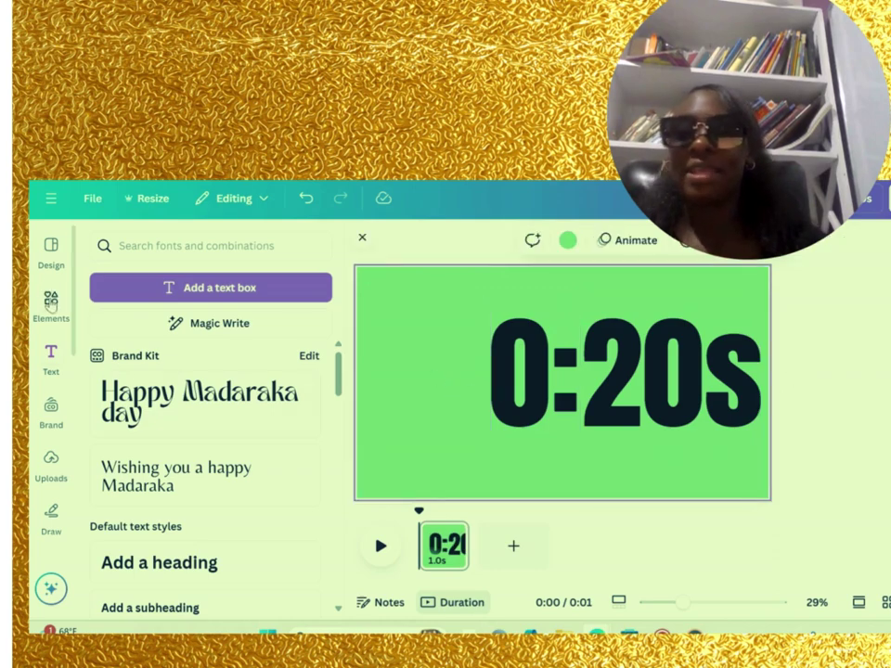
# Search Elements for 'running ostrich' and add the graphic to the page.
pyautogui.click(51, 302)
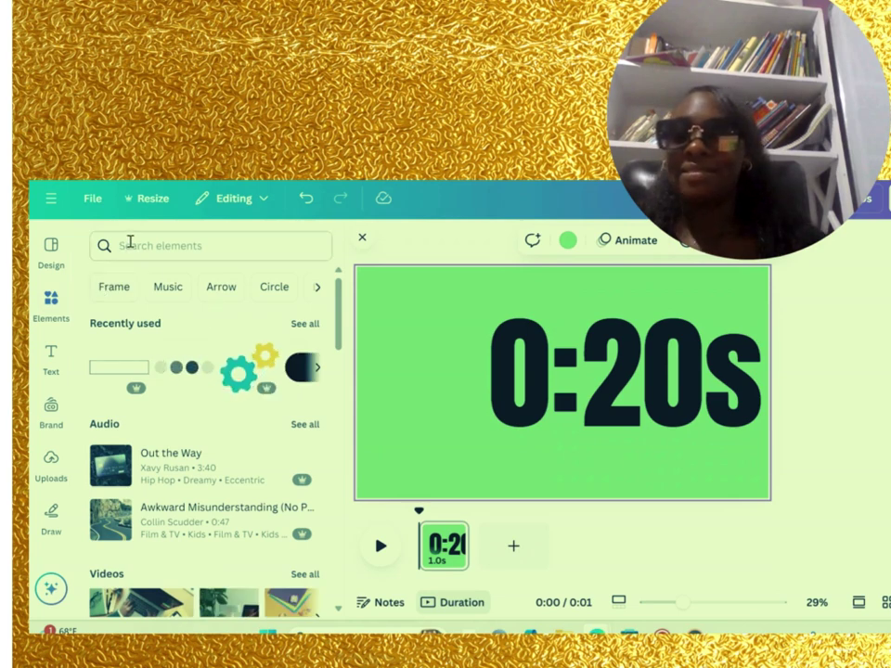
pyautogui.click(129, 243)
pyautogui.write('runn')
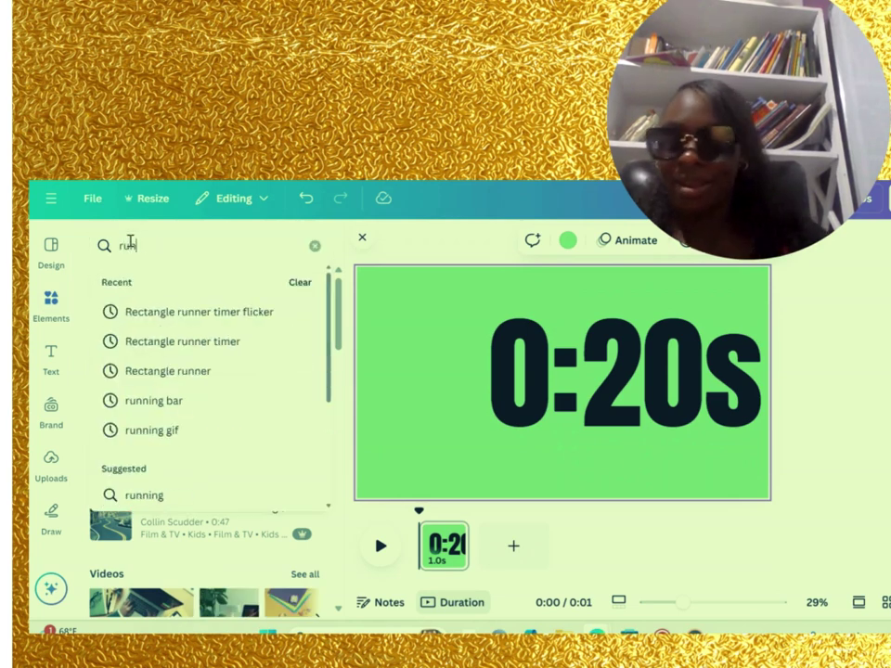
pyautogui.press('BackSpace')
pyautogui.press('BackSpace')
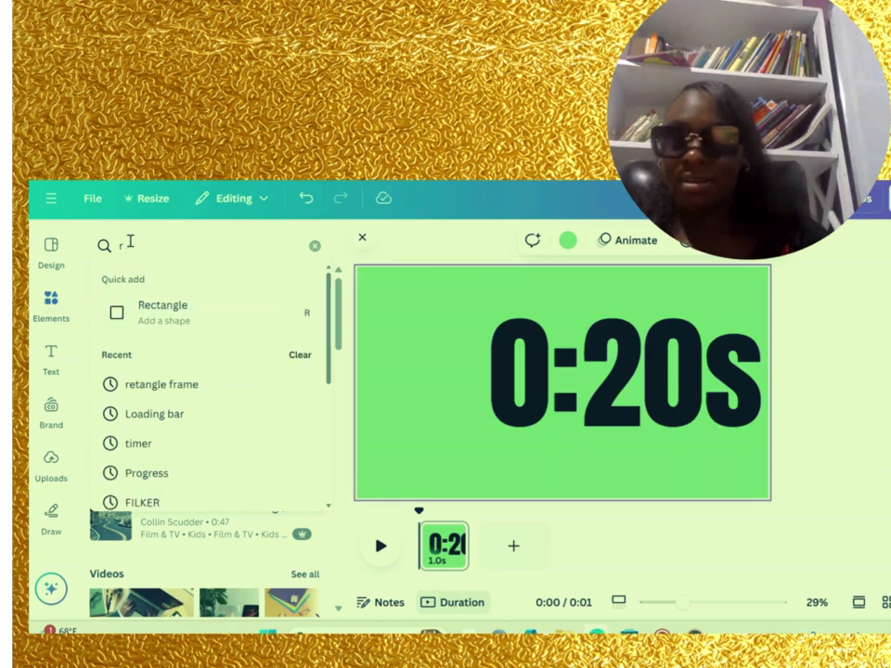
pyautogui.write('unnin')
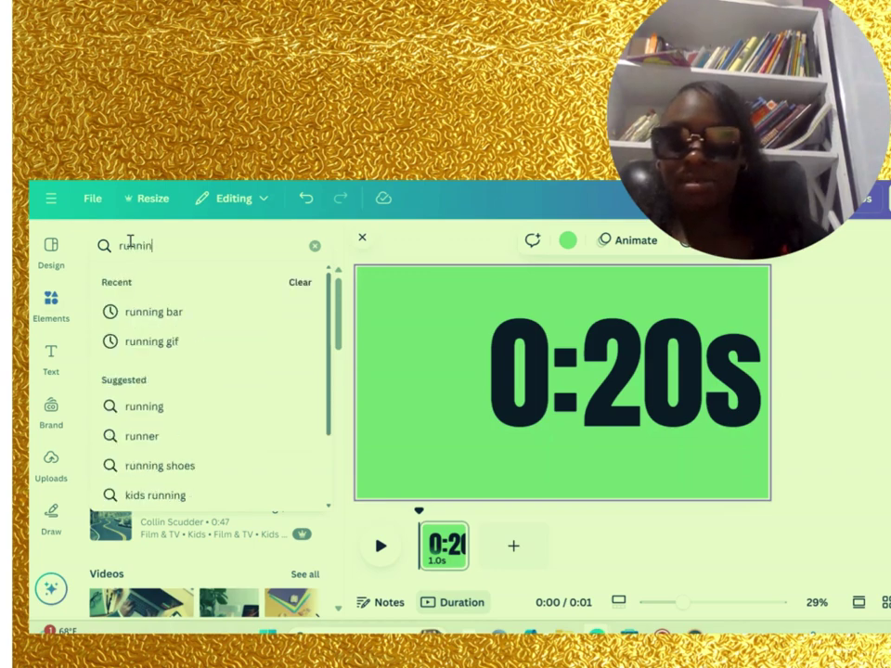
pyautogui.write('g ostri')
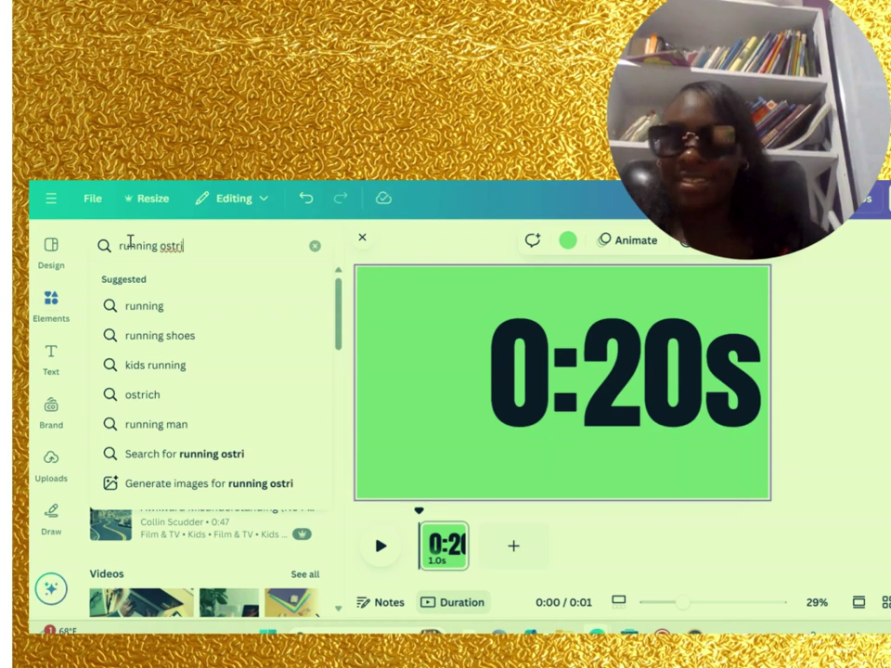
pyautogui.write('ch')
pyautogui.press('Return')
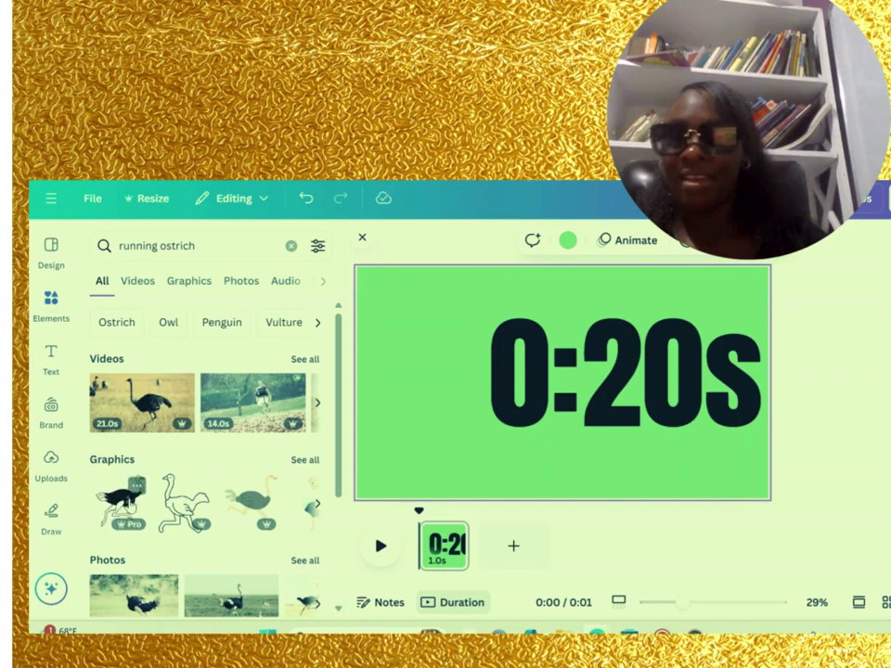
pyautogui.click(184, 502)
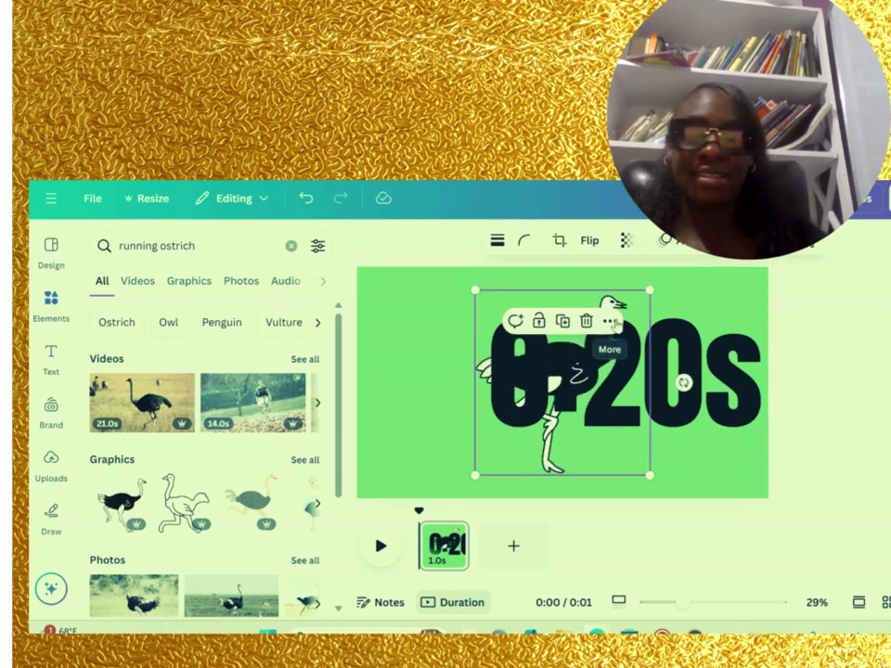
# Flip the ostrich horizontally, shrink it, and place it beside the 0:20s text.
pyautogui.moveTo(613, 312)
pyautogui.mouseDown()
pyautogui.moveTo(481, 322)
pyautogui.moveTo(515, 314)
pyautogui.mouseUp()
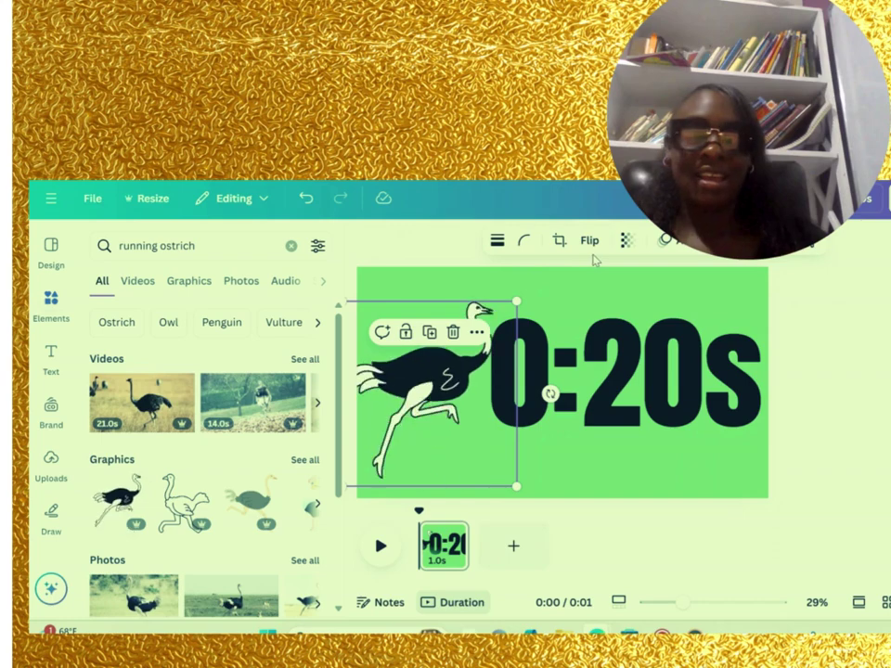
pyautogui.click(587, 241)
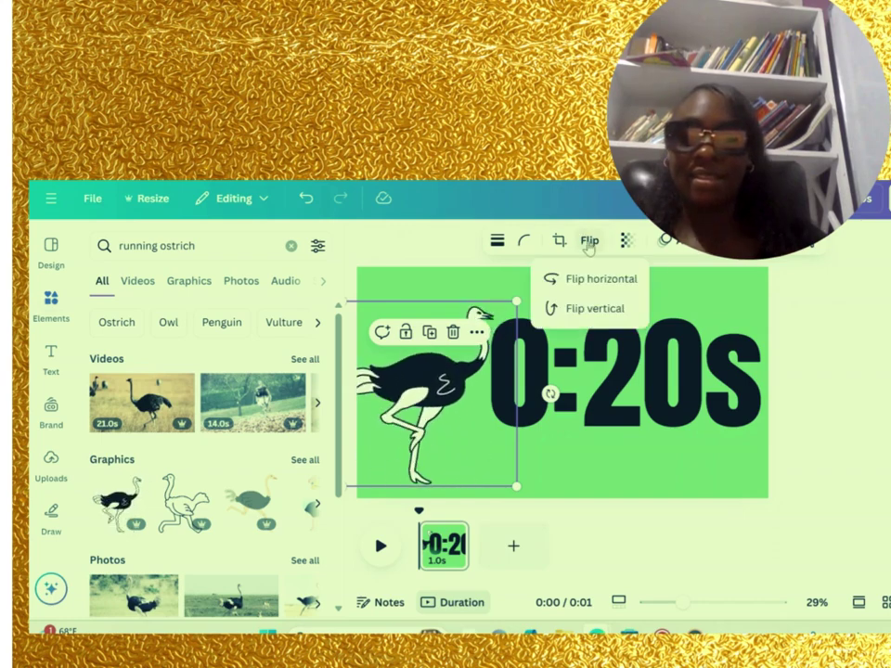
pyautogui.click(606, 280)
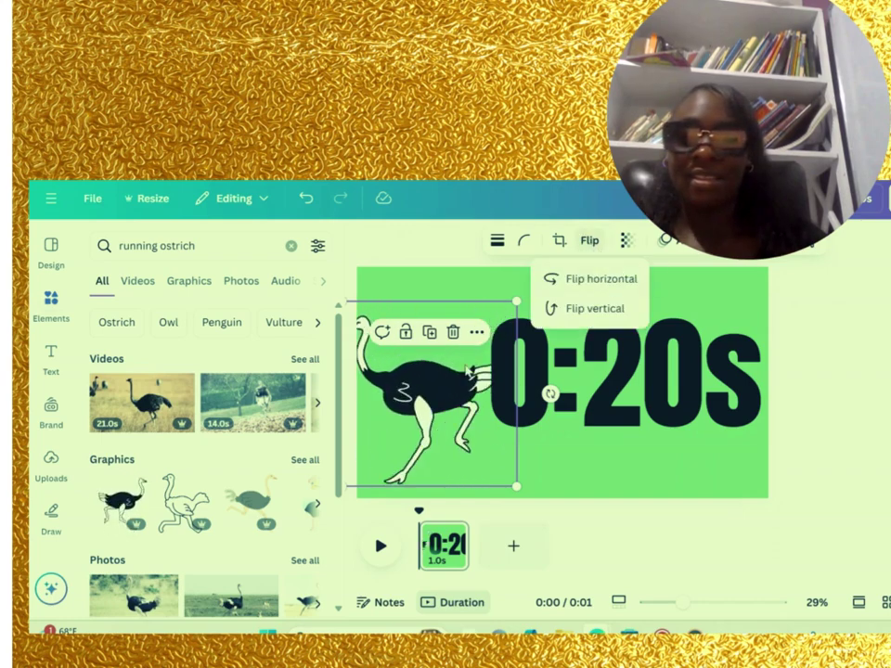
pyautogui.press('Escape')
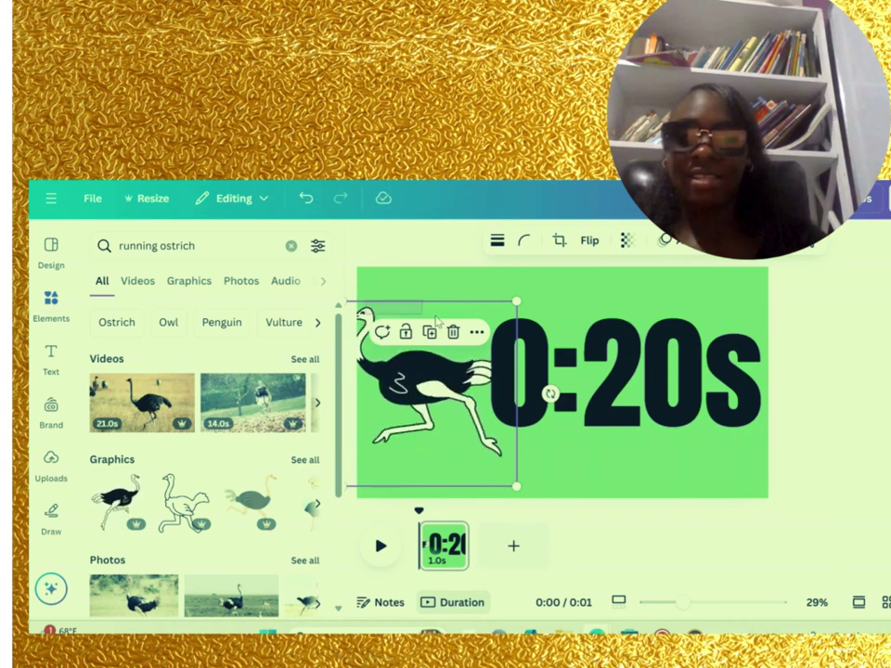
pyautogui.moveTo(518, 299); pyautogui.dragTo(484, 334)
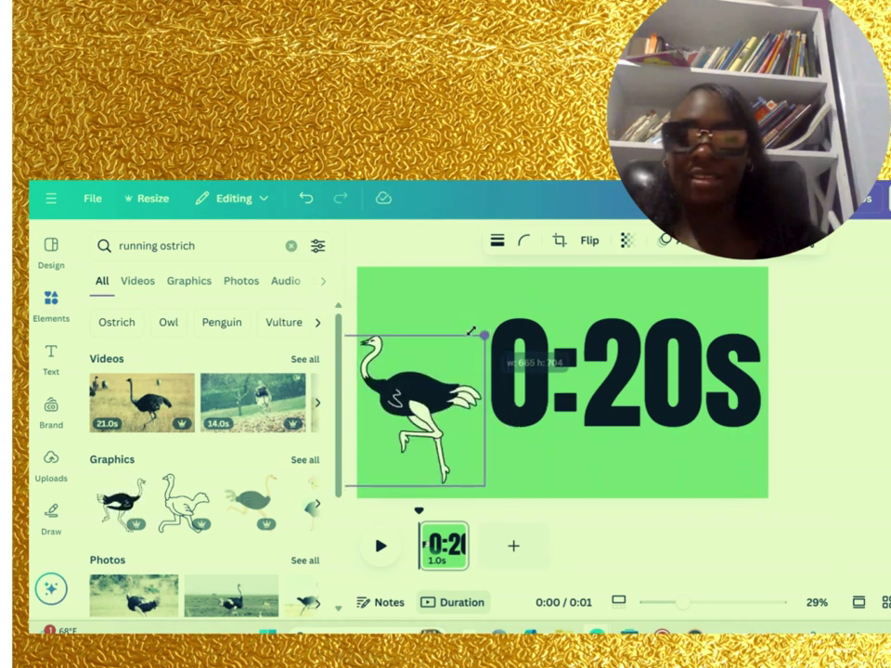
pyautogui.moveTo(401, 383)
pyautogui.mouseDown()
pyautogui.moveTo(435, 377)
pyautogui.moveTo(423, 319)
pyautogui.moveTo(405, 308)
pyautogui.mouseUp()
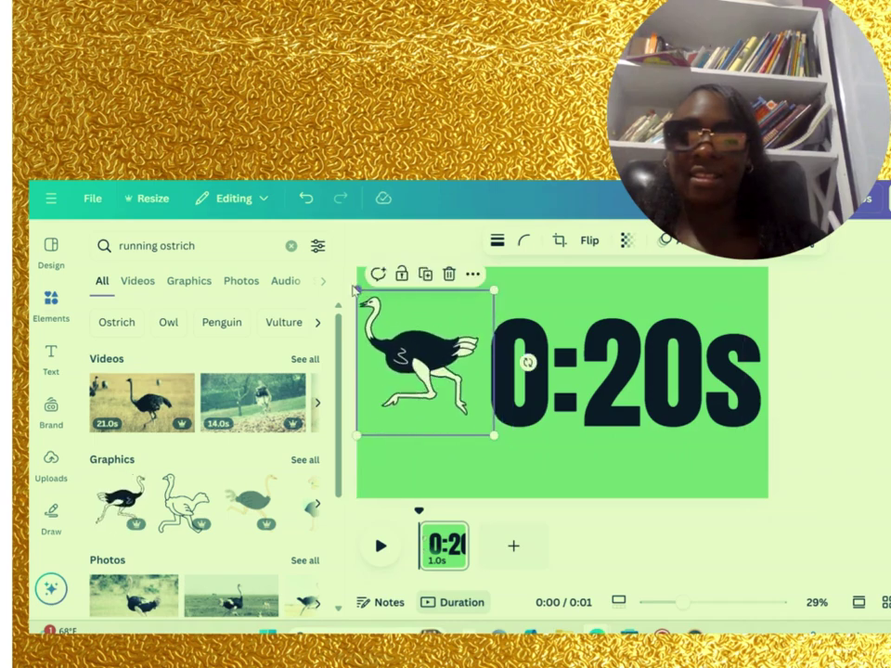
# Shrink and raise the 0:20s text, and enlarge the ostrich.
pyautogui.click(525, 336)
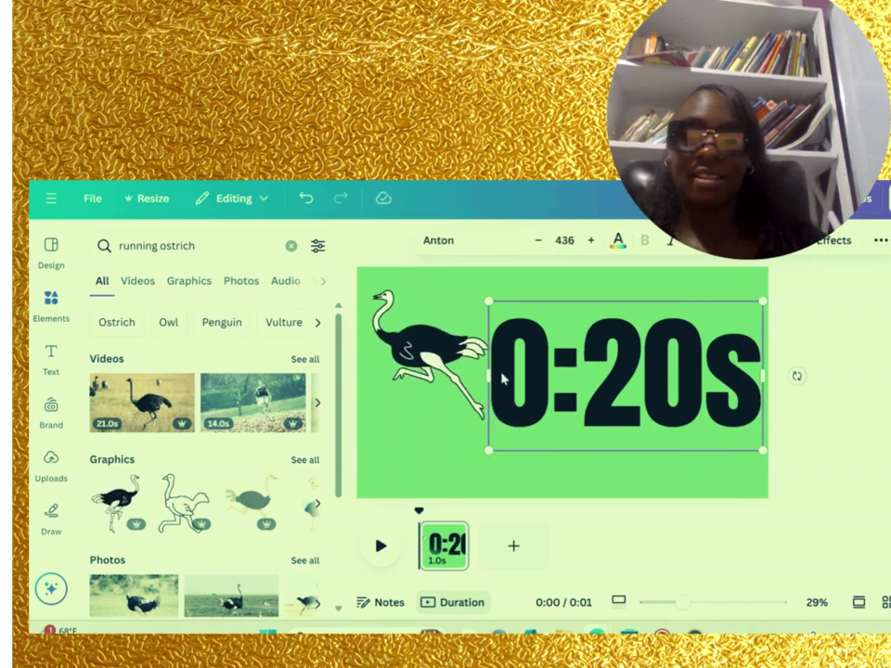
pyautogui.moveTo(489, 302); pyautogui.dragTo(533, 328)
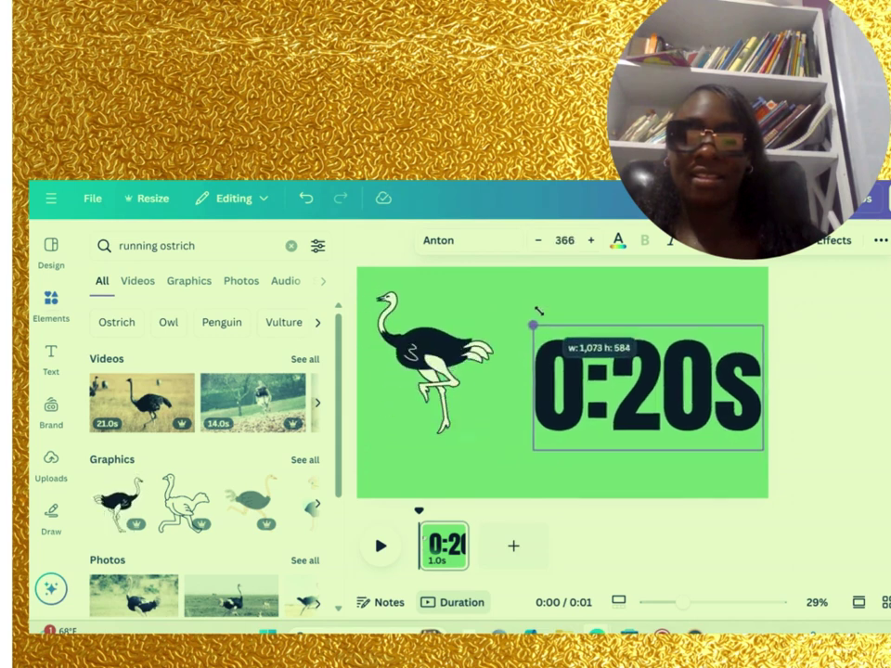
pyautogui.moveTo(651, 383); pyautogui.dragTo(652, 354)
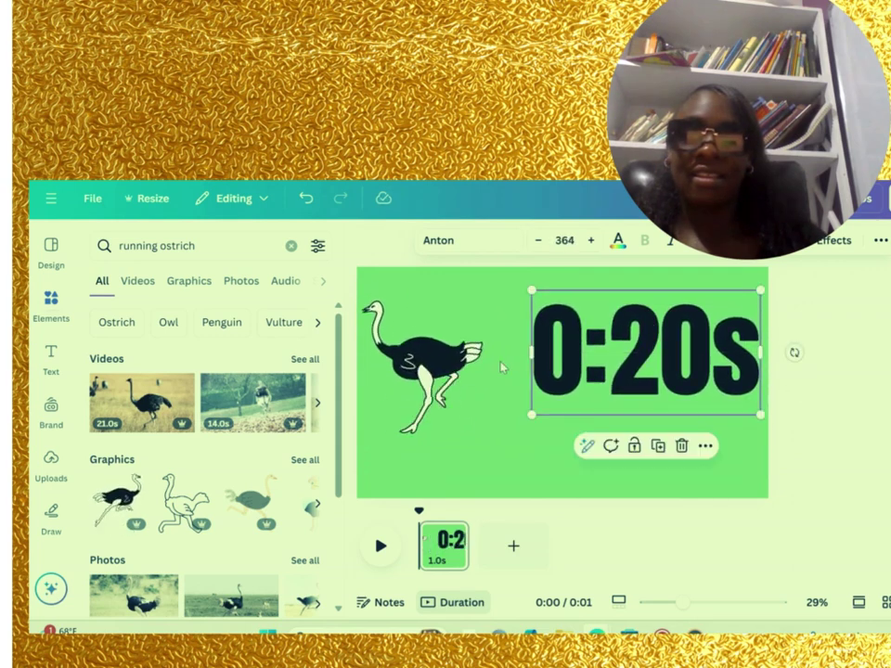
pyautogui.moveTo(422, 362); pyautogui.dragTo(443, 362)
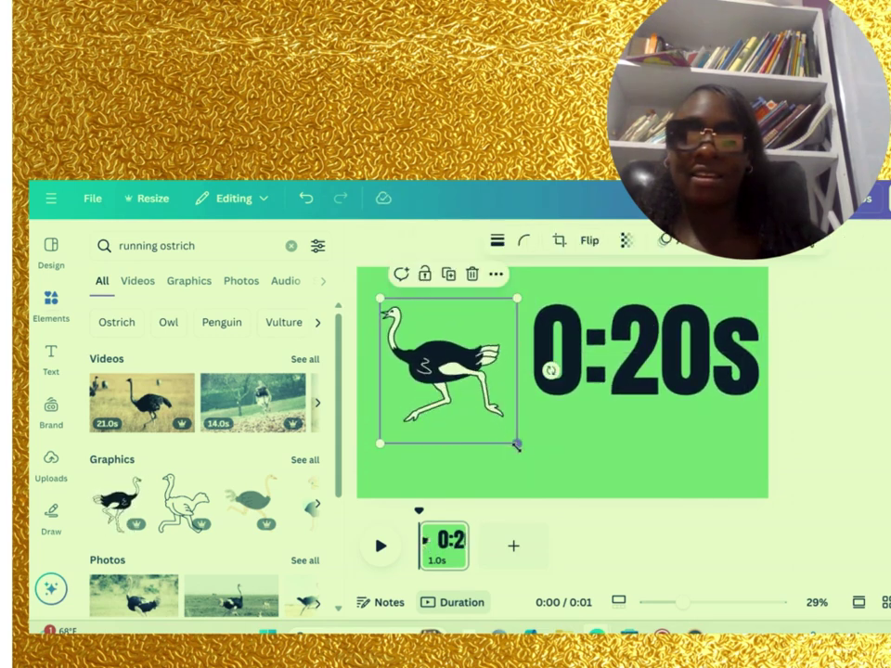
pyautogui.moveTo(517, 444)
pyautogui.mouseDown()
pyautogui.moveTo(557, 488)
pyautogui.moveTo(561, 506)
pyautogui.mouseUp()
# Move the text to the upper right, shrink and raise the ostrich, then edit the text.
pyautogui.click(631, 332)
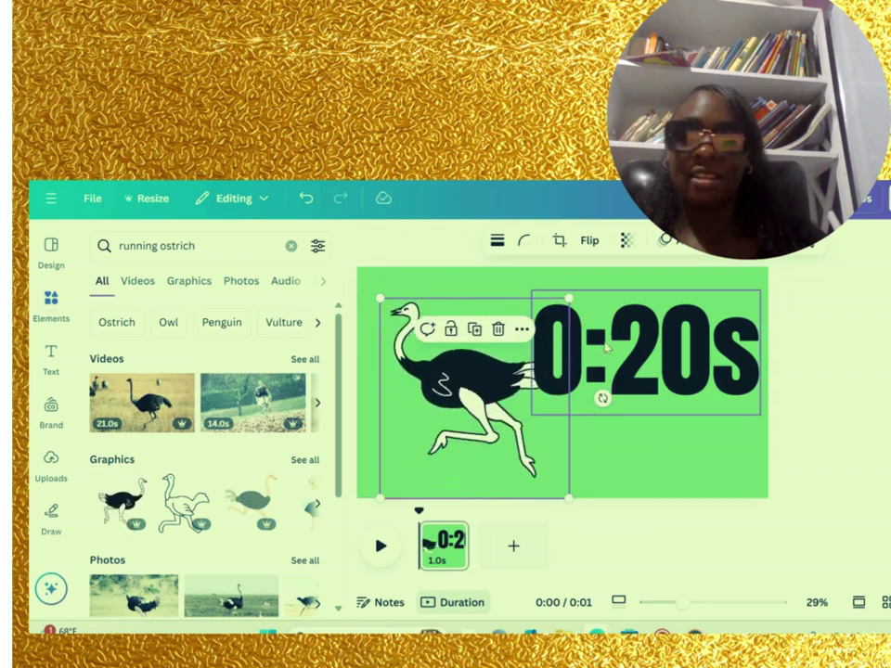
pyautogui.moveTo(630, 332)
pyautogui.mouseDown()
pyautogui.moveTo(647, 388)
pyautogui.moveTo(615, 348)
pyautogui.moveTo(632, 318)
pyautogui.mouseUp()
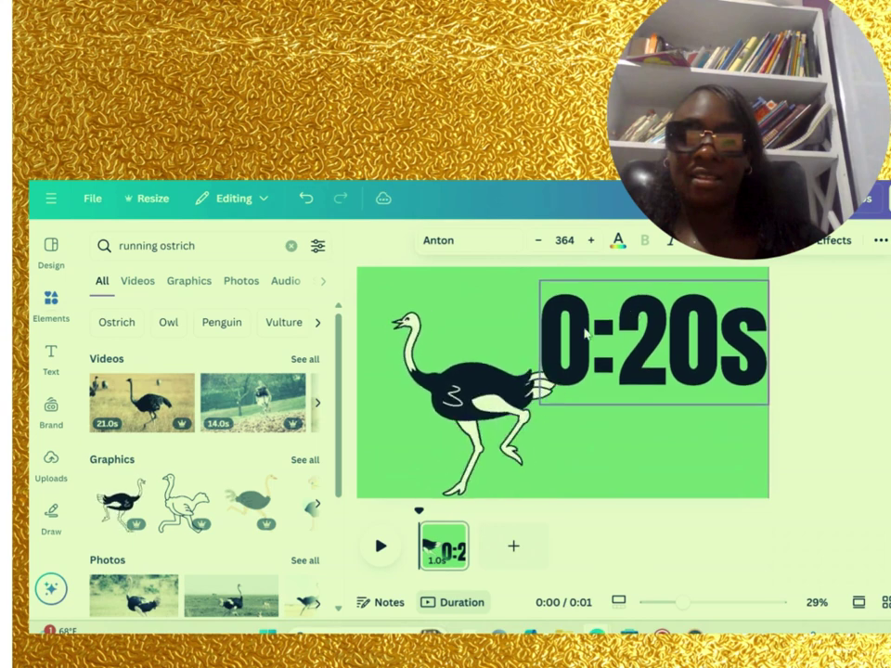
pyautogui.click(520, 371)
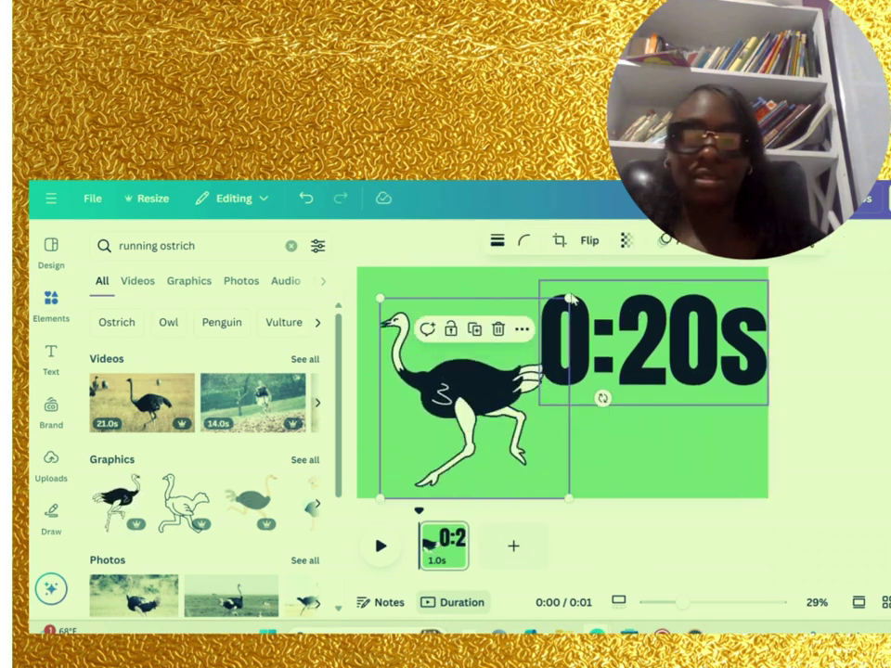
pyautogui.moveTo(568, 299); pyautogui.dragTo(555, 314)
pyautogui.moveTo(513, 400); pyautogui.dragTo(498, 372)
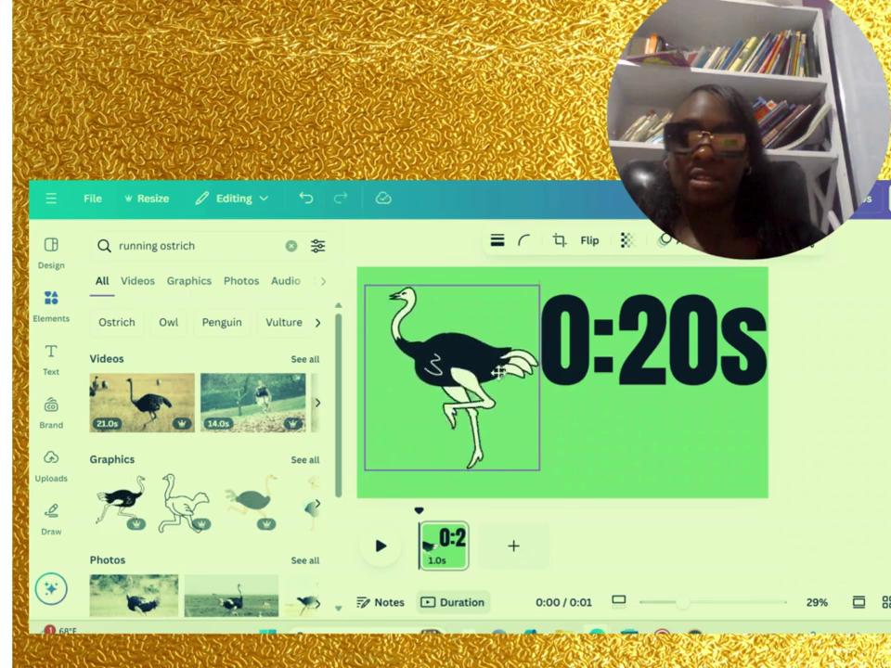
pyautogui.click(868, 317)
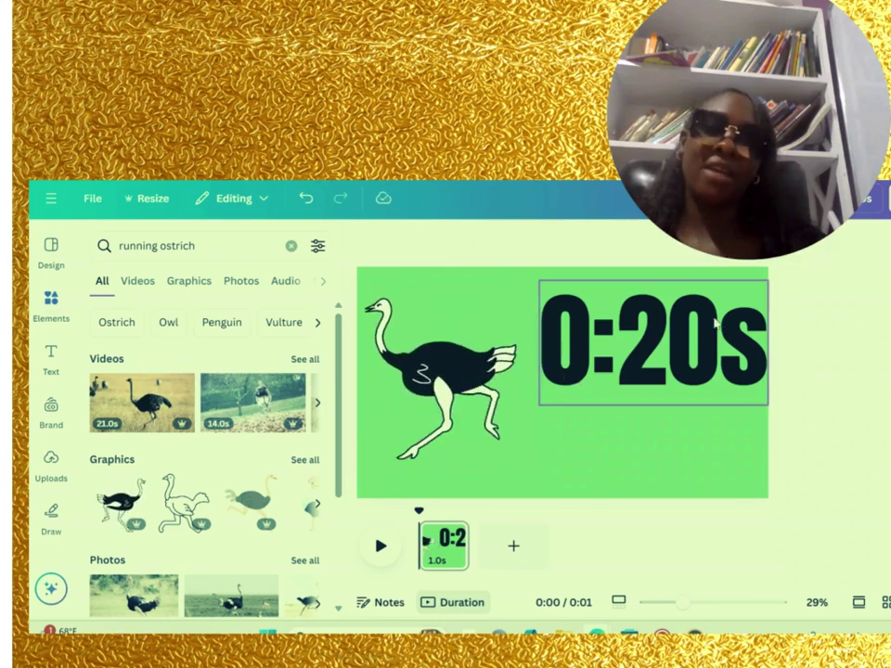
pyautogui.click(574, 329)
pyautogui.click(574, 330)
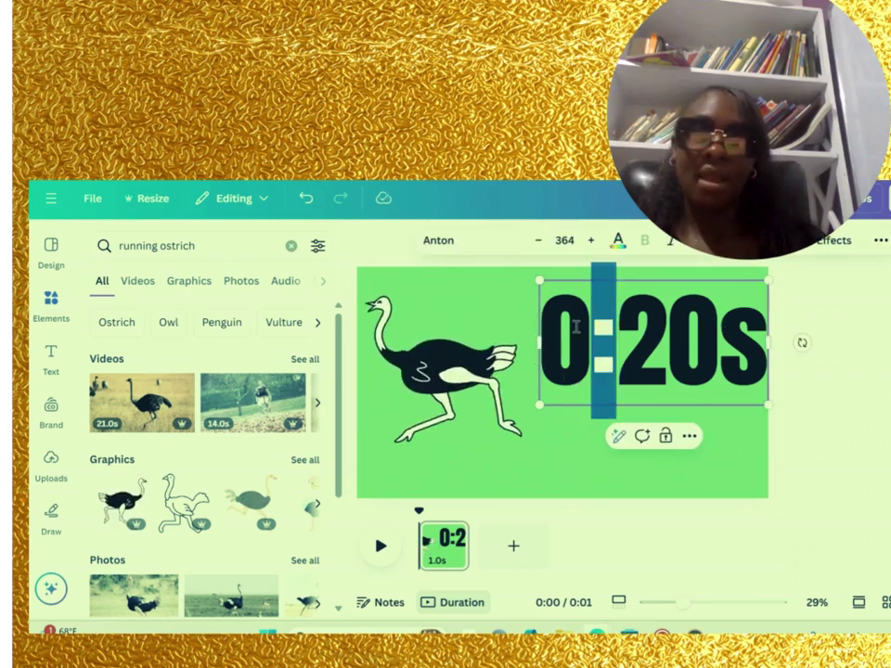
pyautogui.doubleClick(555, 336)
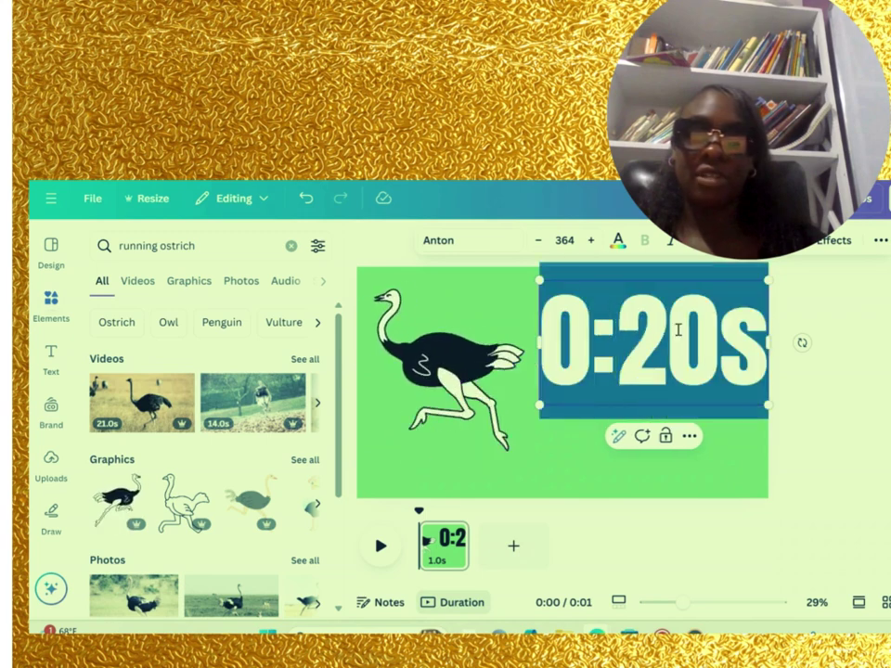
pyautogui.click(476, 248)
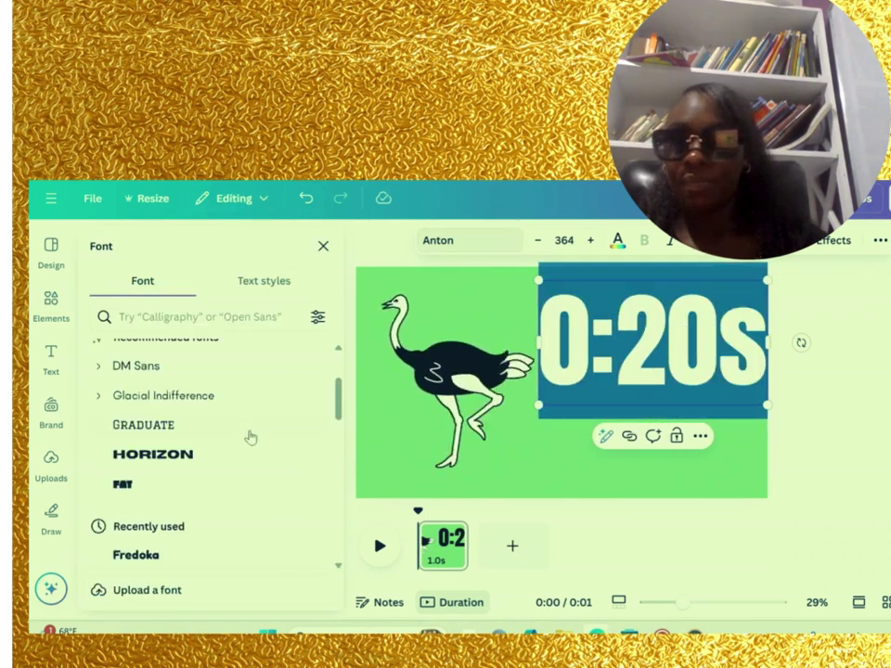
pyautogui.moveTo(338, 404); pyautogui.dragTo(339, 458)
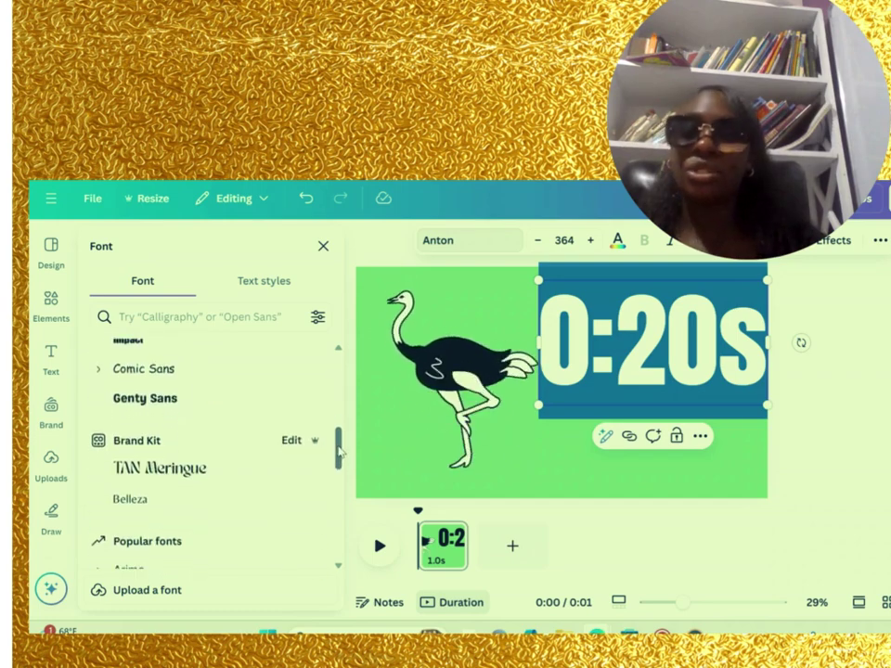
pyautogui.click(169, 373)
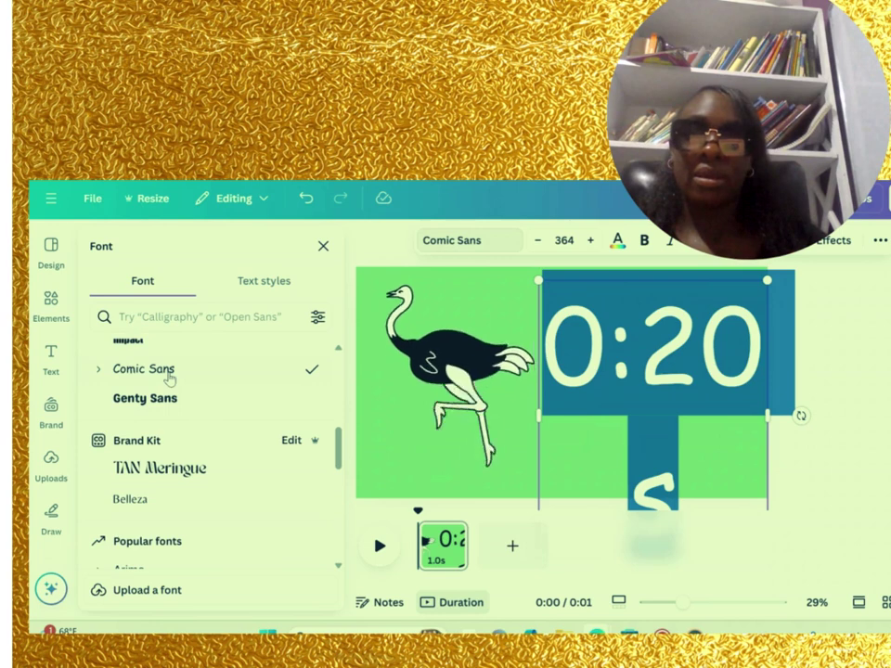
pyautogui.click(738, 474)
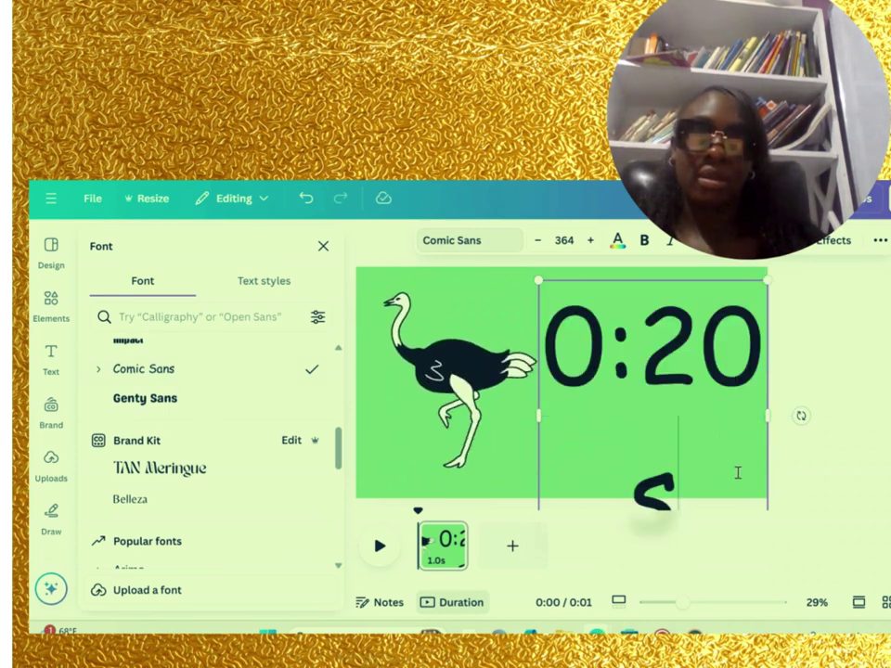
pyautogui.click(185, 400)
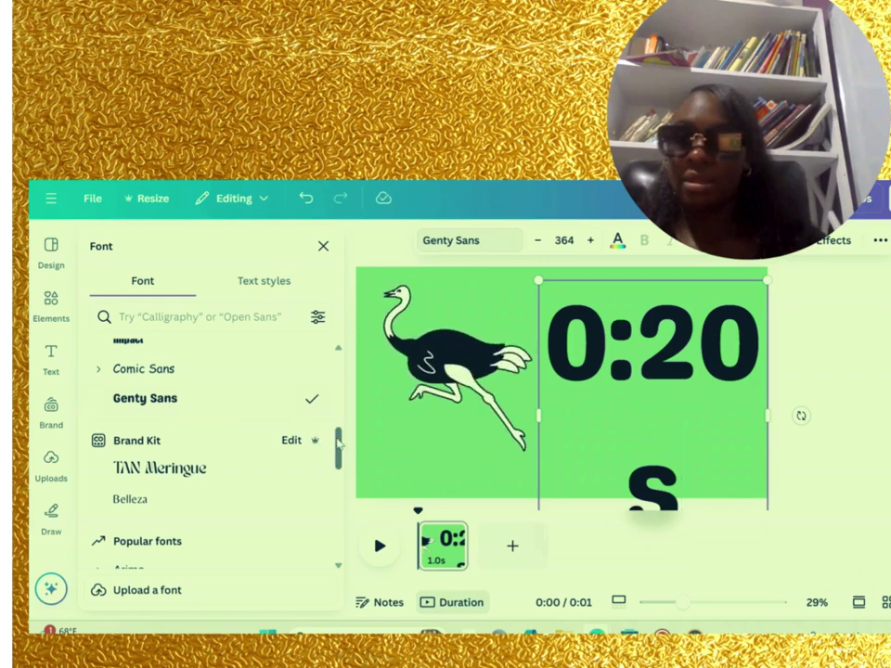
pyautogui.moveTo(339, 445); pyautogui.dragTo(339, 452)
pyautogui.scroll(-3, 339, 452)
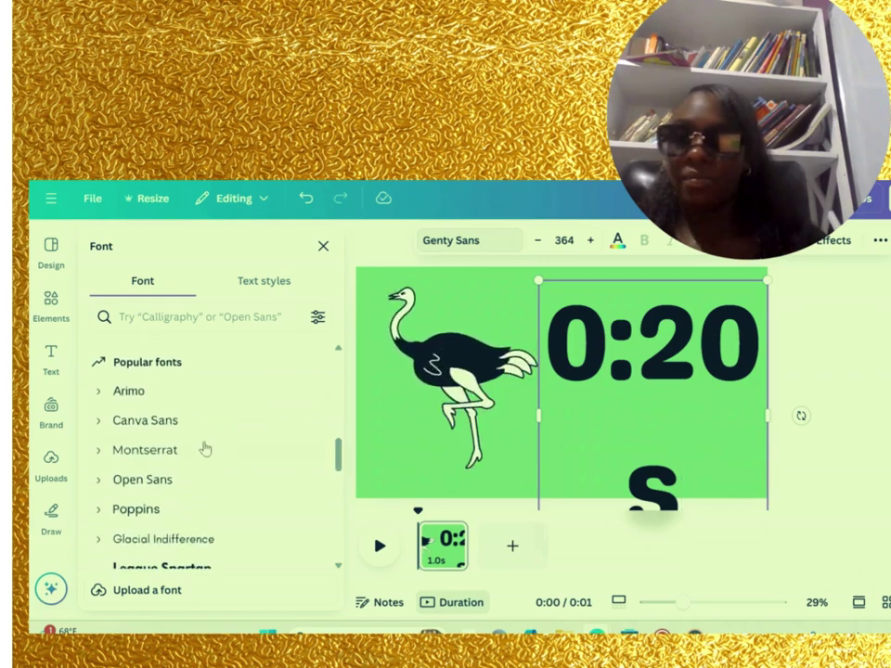
pyautogui.click(194, 396)
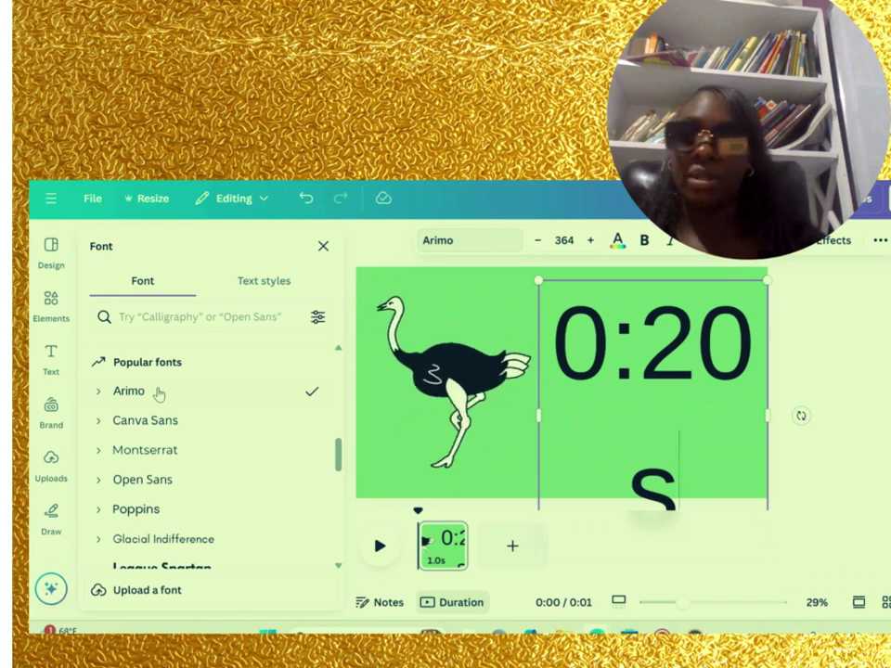
pyautogui.click(332, 465)
pyautogui.moveTo(338, 454); pyautogui.dragTo(339, 418)
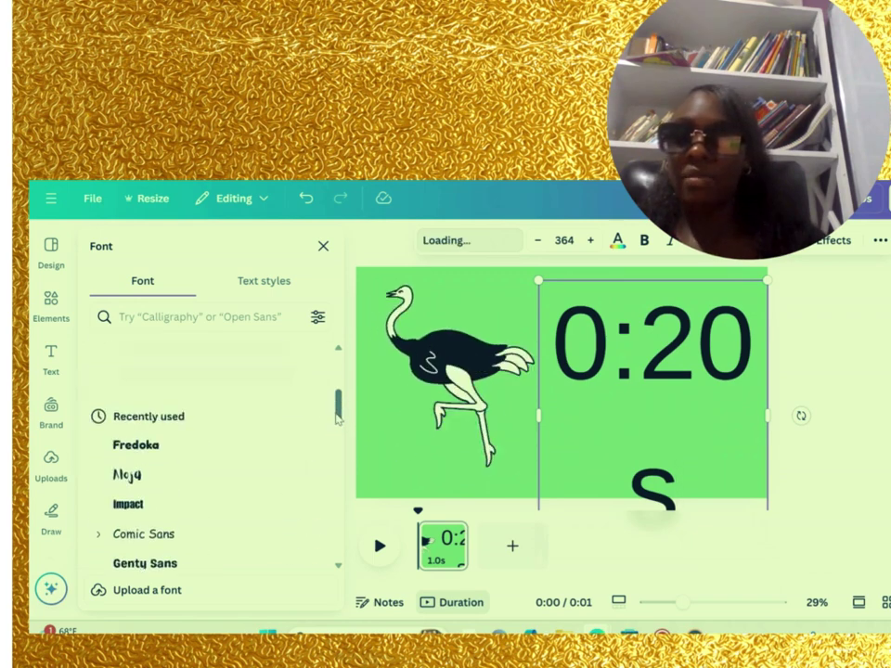
pyautogui.scroll(1, 157, 474)
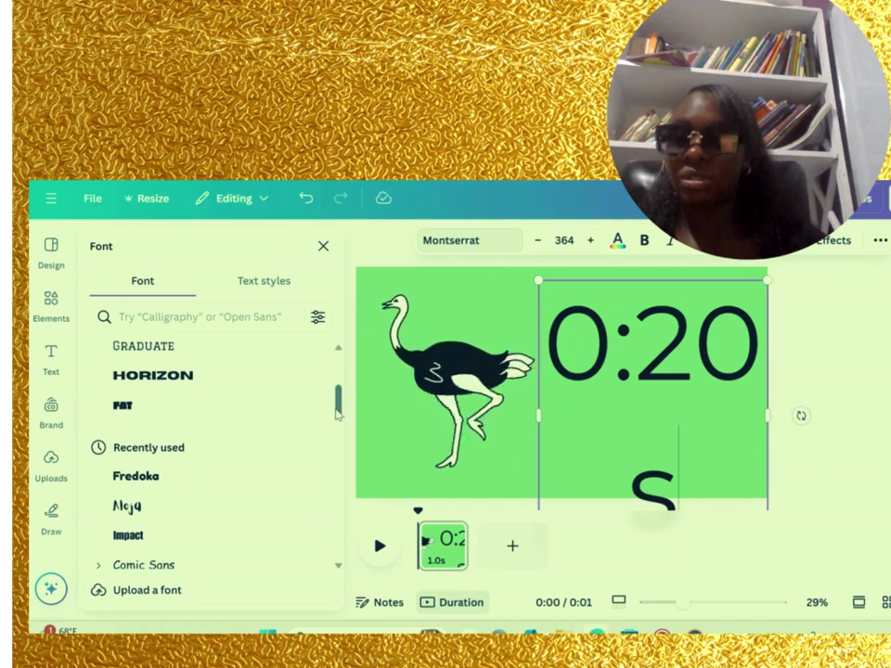
pyautogui.click(153, 486)
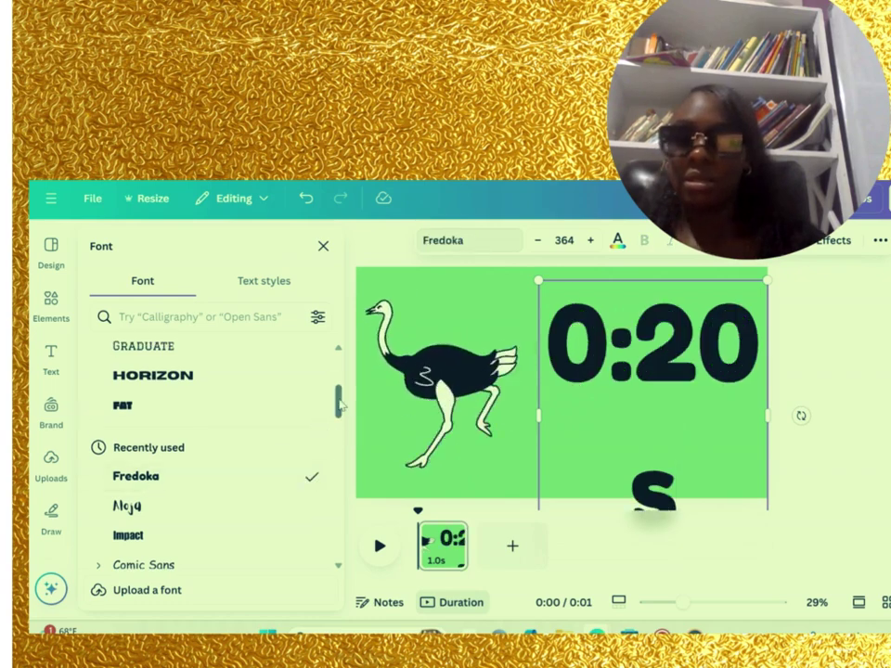
pyautogui.moveTo(340, 404); pyautogui.dragTo(339, 367)
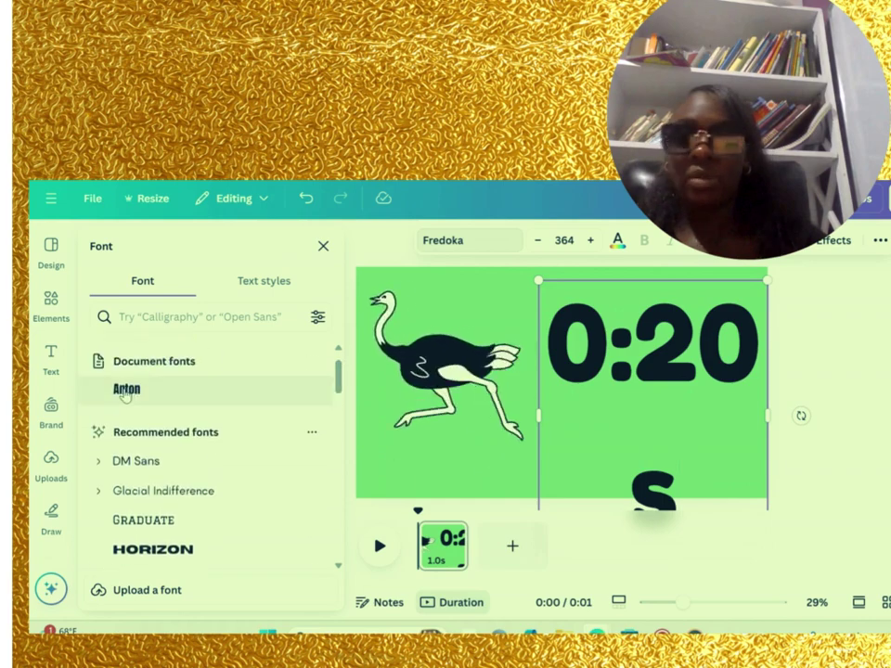
pyautogui.click(126, 391)
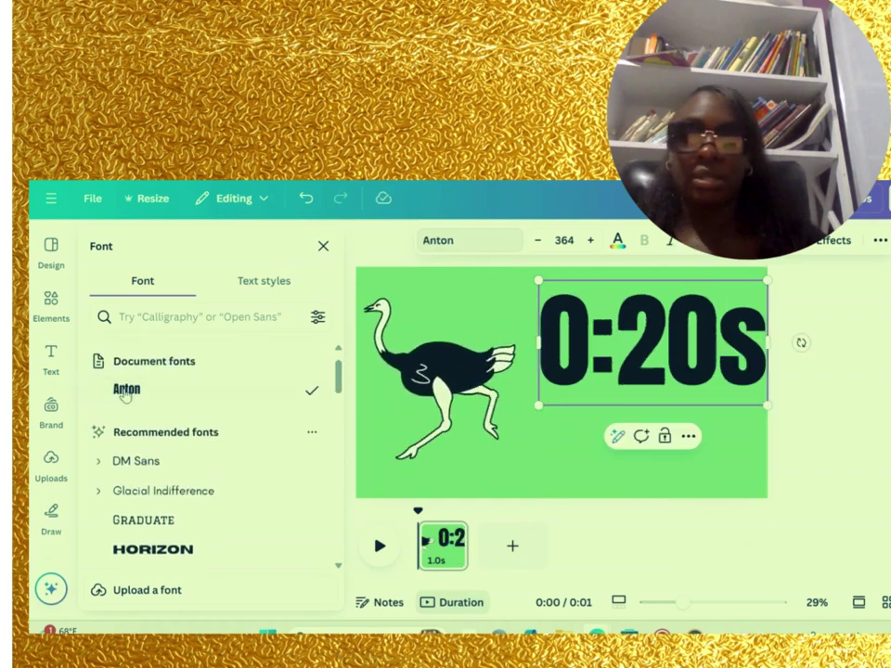
pyautogui.click(851, 334)
pyautogui.click(674, 352)
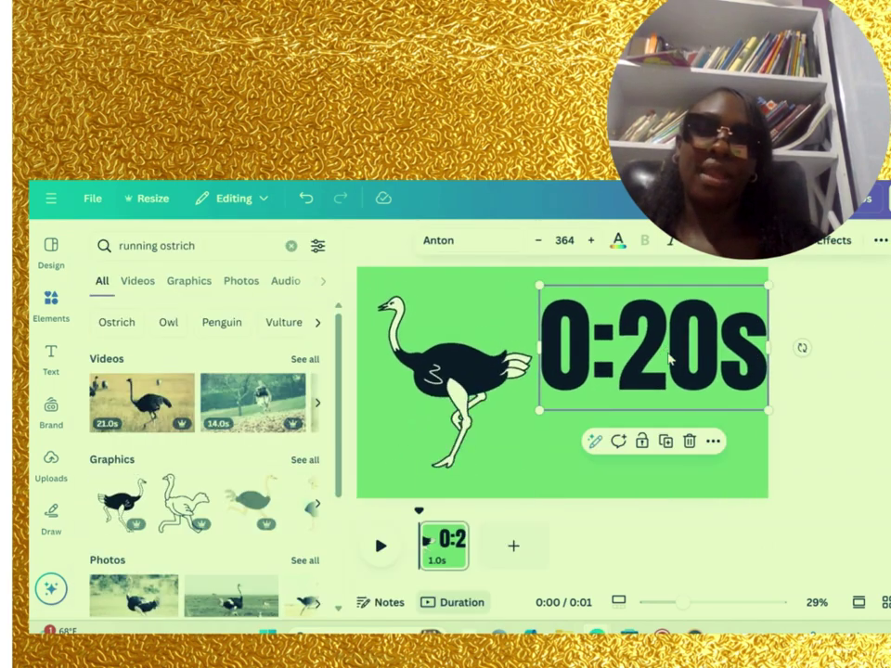
# Nudge the 0:20s text slightly lower on the Canva page.
pyautogui.moveTo(670, 363); pyautogui.dragTo(671, 368)
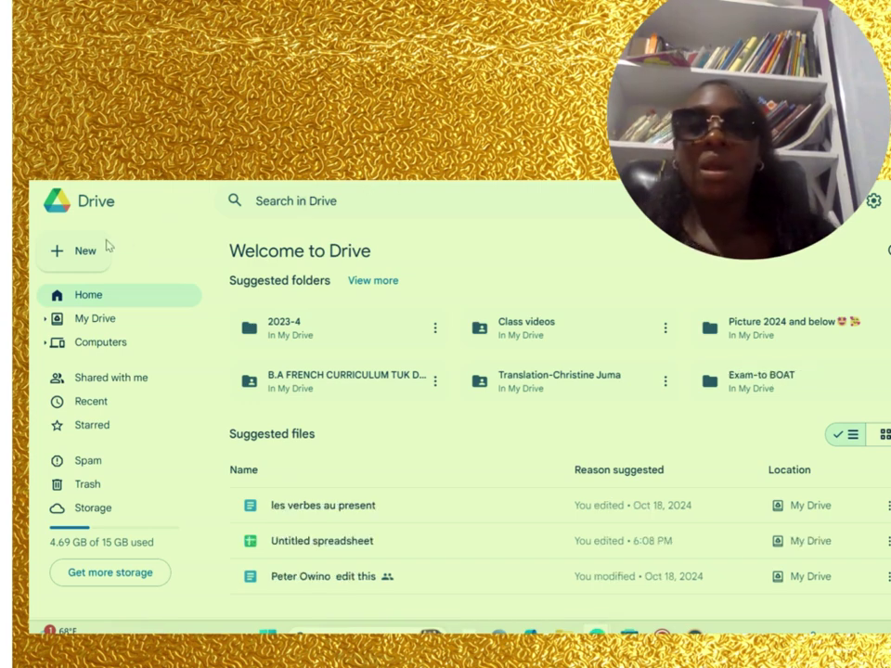
# Create a new Google Sheet and title it '20 s'.
pyautogui.click(84, 259)
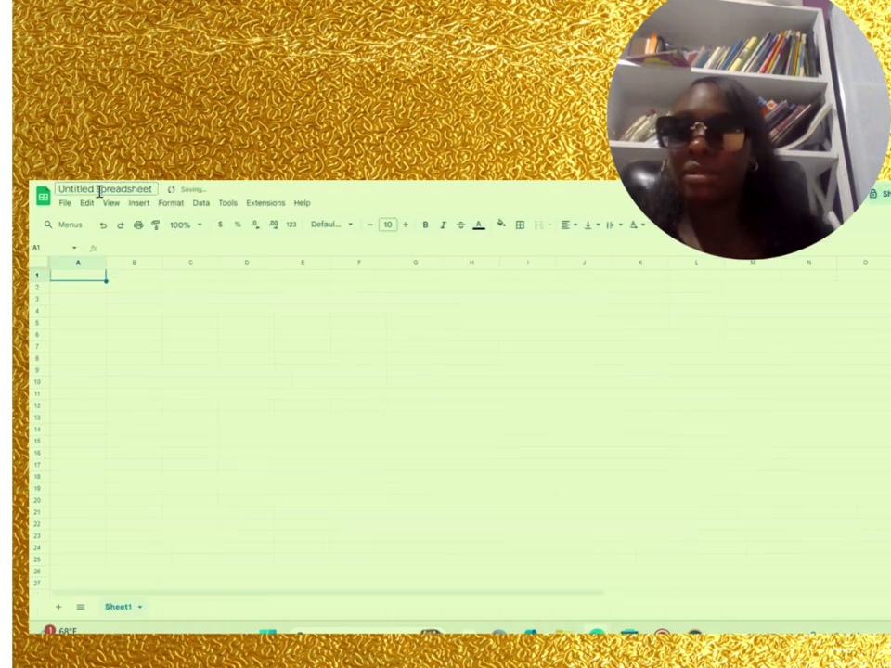
pyautogui.click(152, 189)
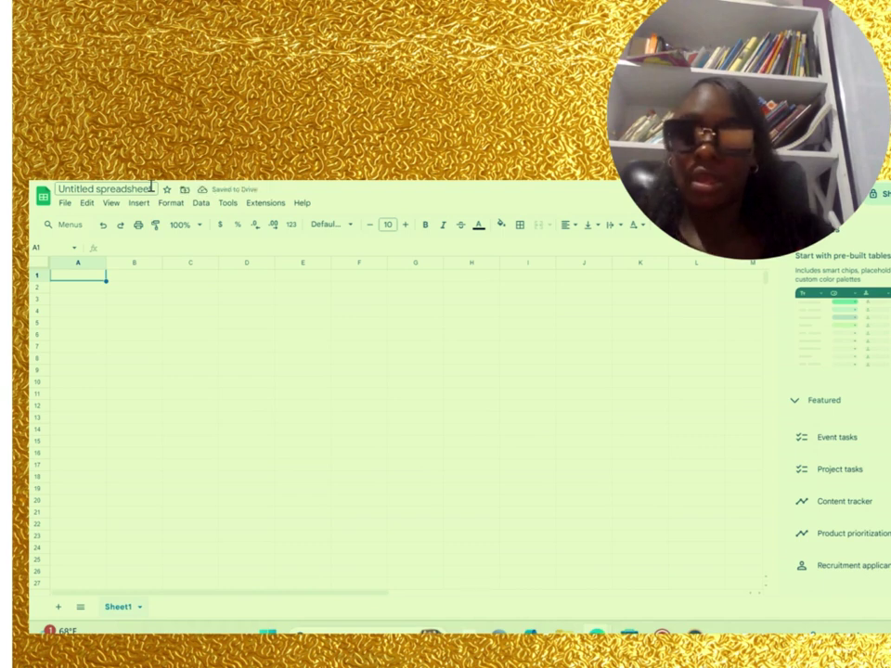
pyautogui.write('2')
pyautogui.rightClick(151, 189)
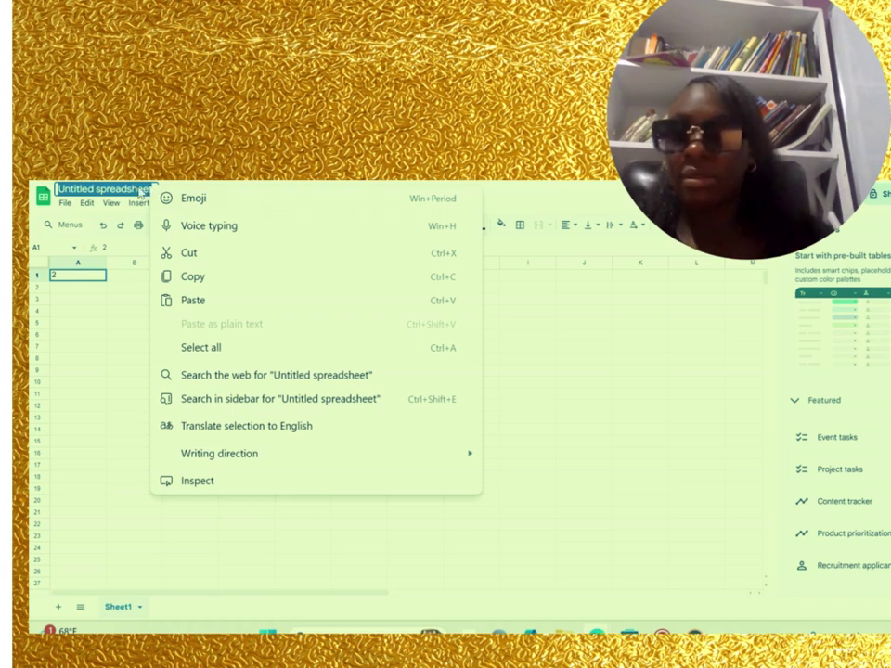
pyautogui.press('Escape')
pyautogui.press('BackSpace')
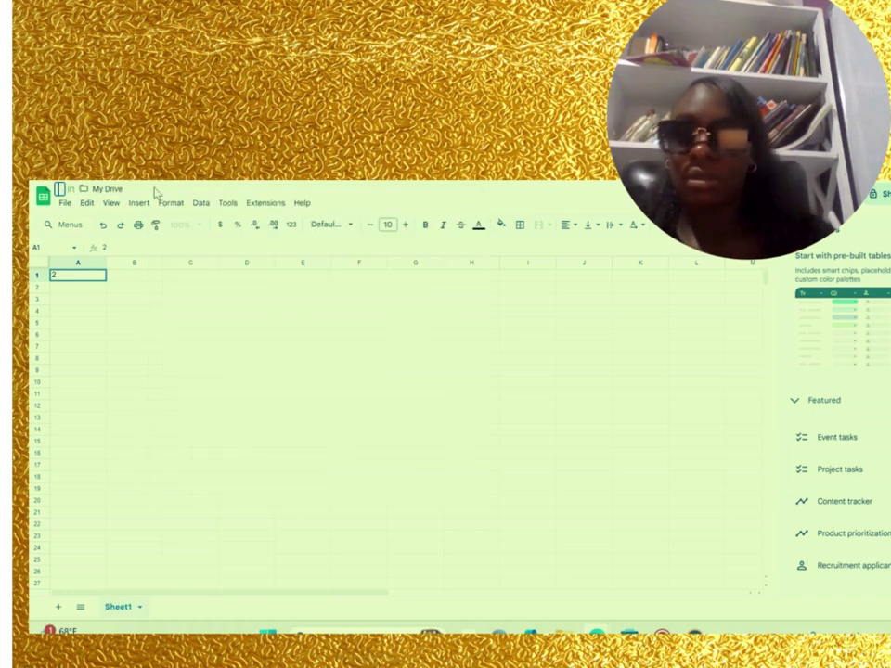
pyautogui.write('20 s')
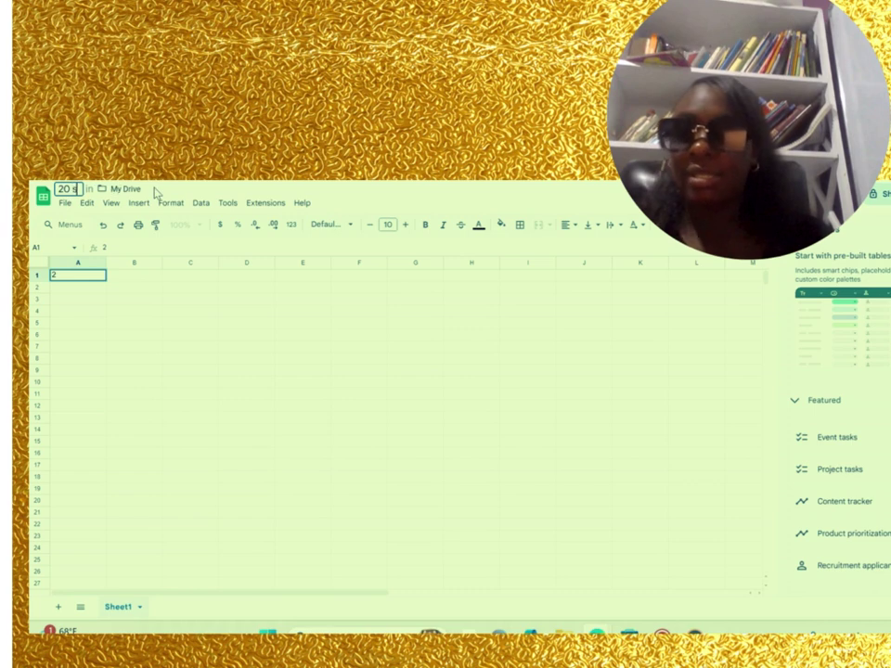
pyautogui.press('Return')
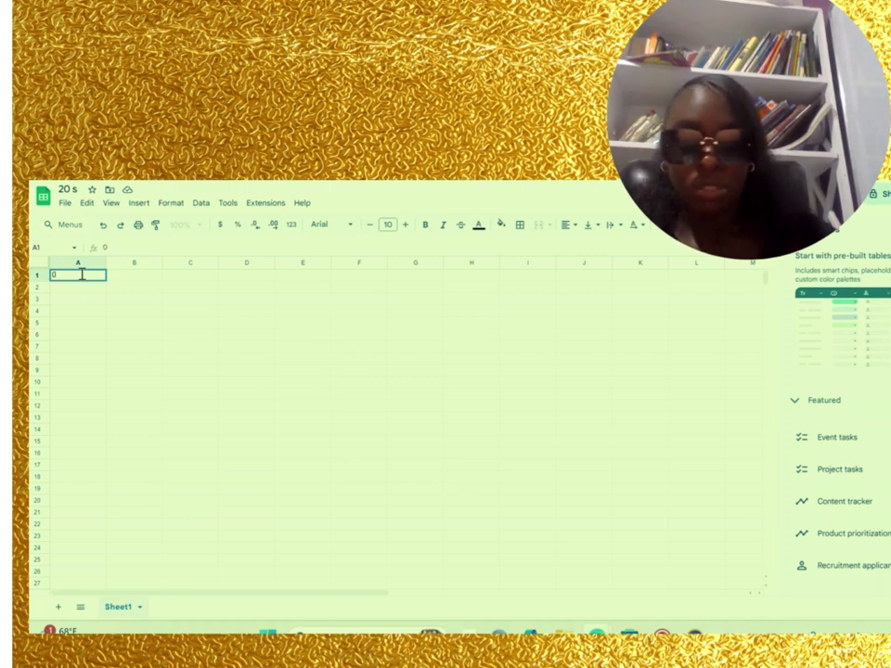
# Enter 0:20 and 0:19 in A1:A2 and fill the countdown to 0:00 in row 21.
pyautogui.write(':20')
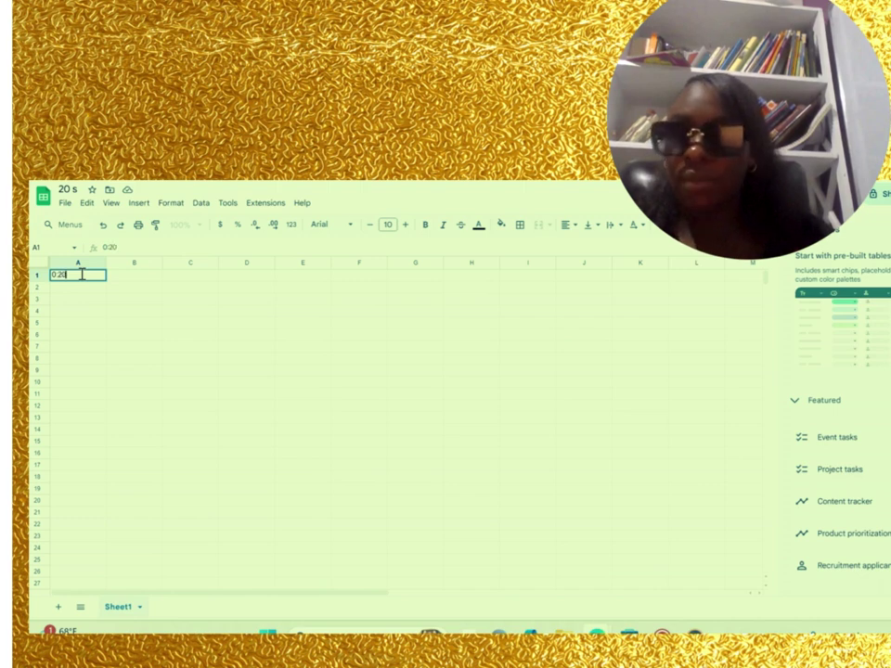
pyautogui.press('Return')
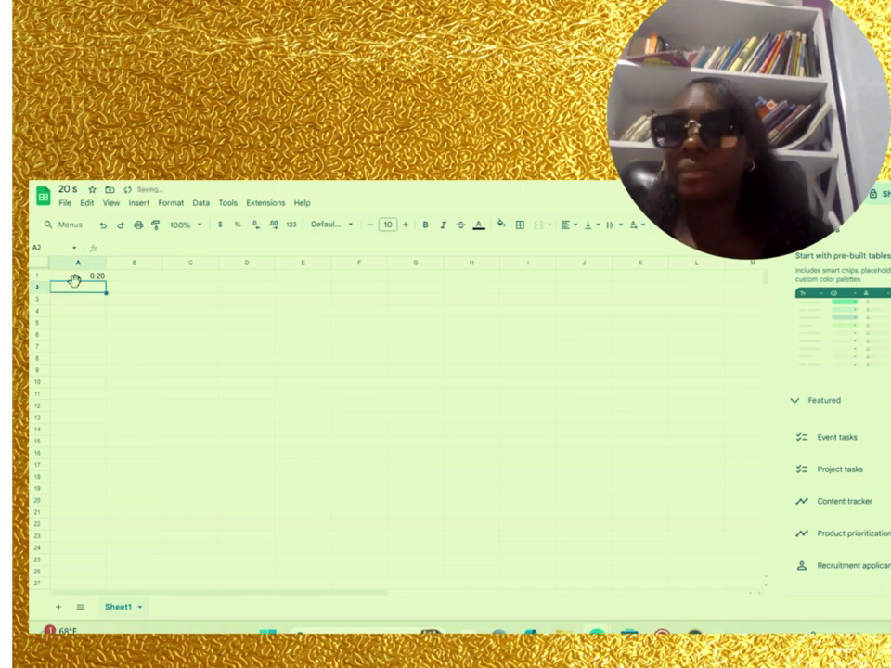
pyautogui.doubleClick(77, 284)
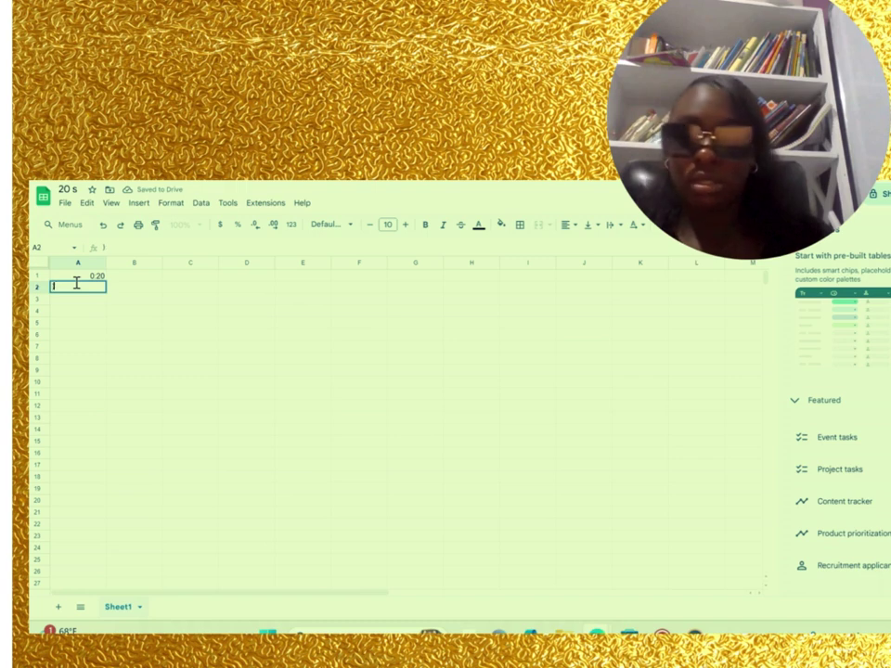
pyautogui.write('0:1')
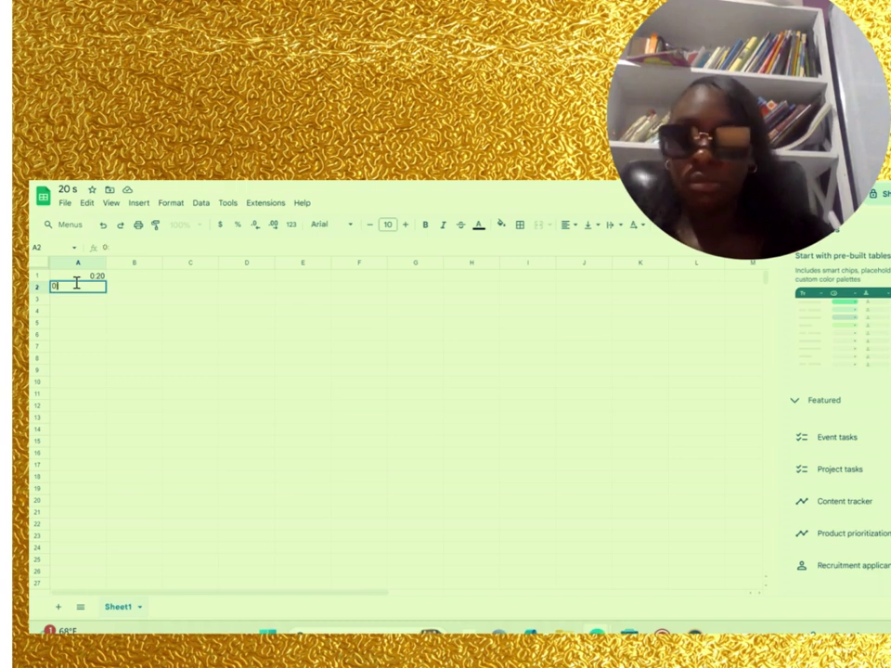
pyautogui.write('9')
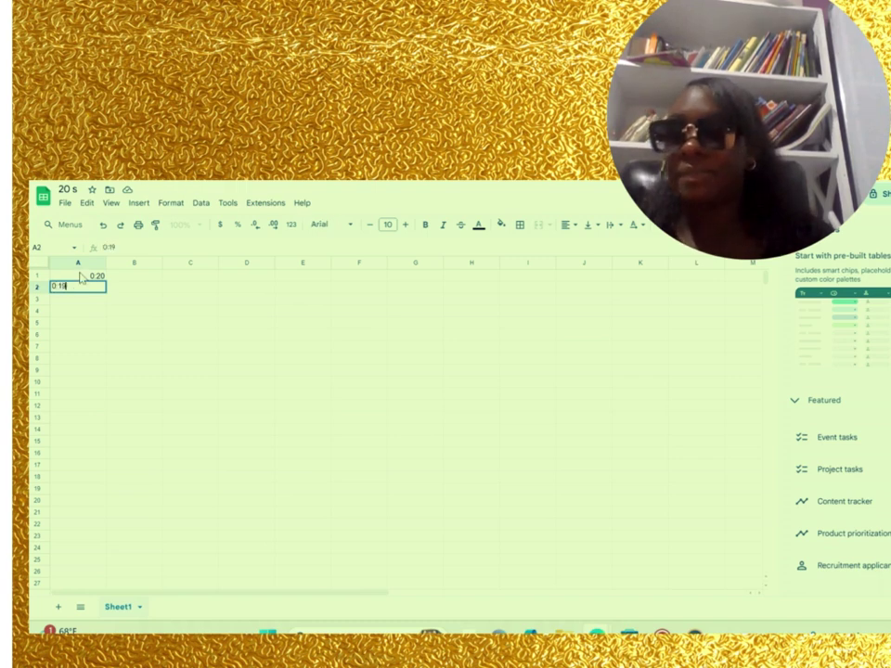
pyautogui.click(80, 278)
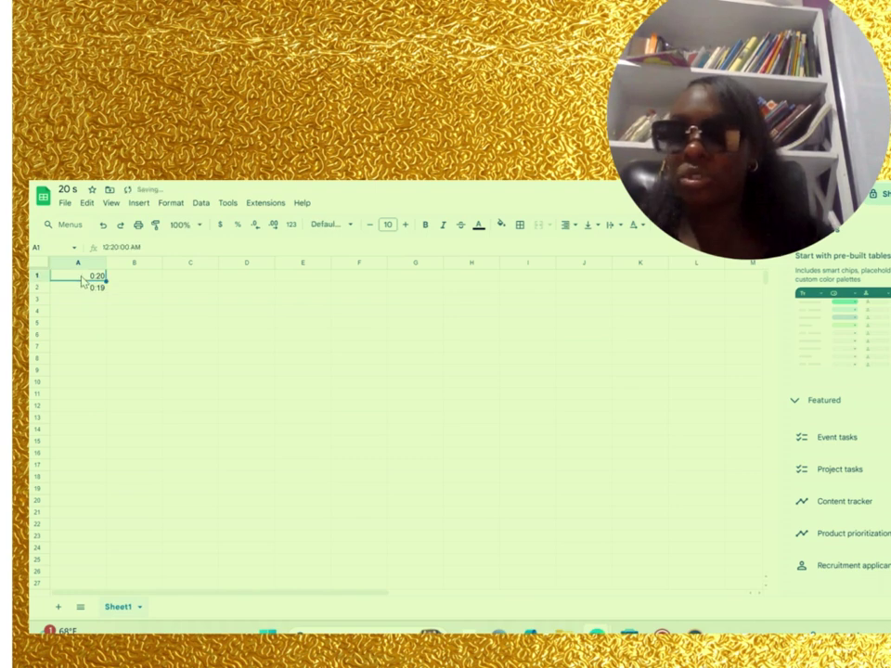
pyautogui.hotkey('shift', 'Down')
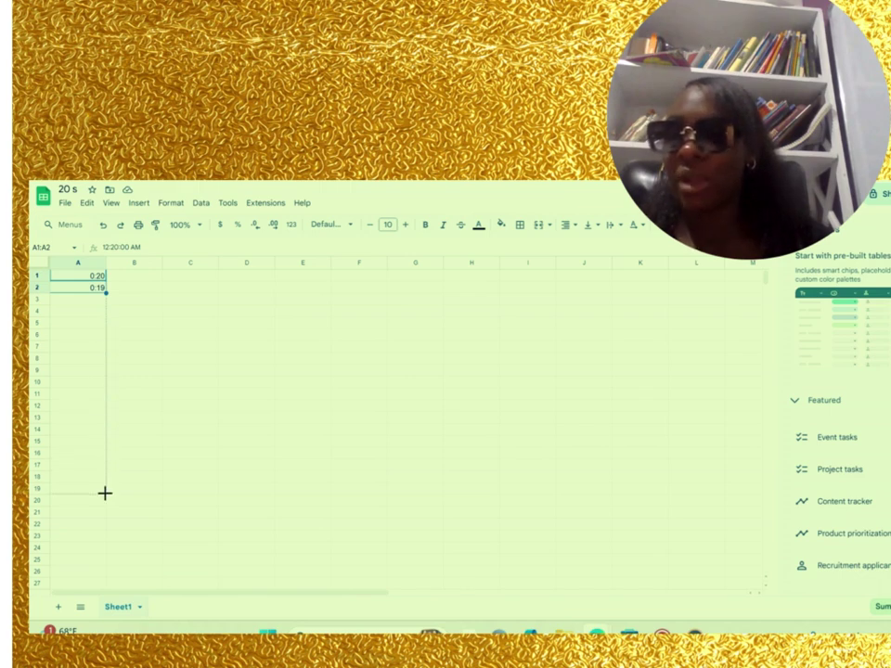
pyautogui.moveTo(105, 504); pyautogui.dragTo(105, 504)
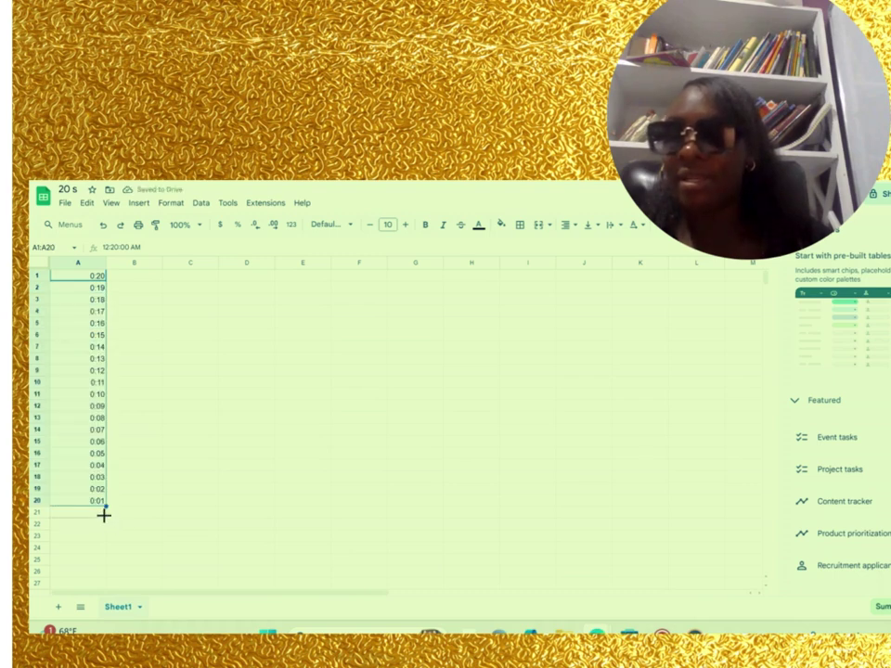
pyautogui.moveTo(104, 516); pyautogui.dragTo(104, 516)
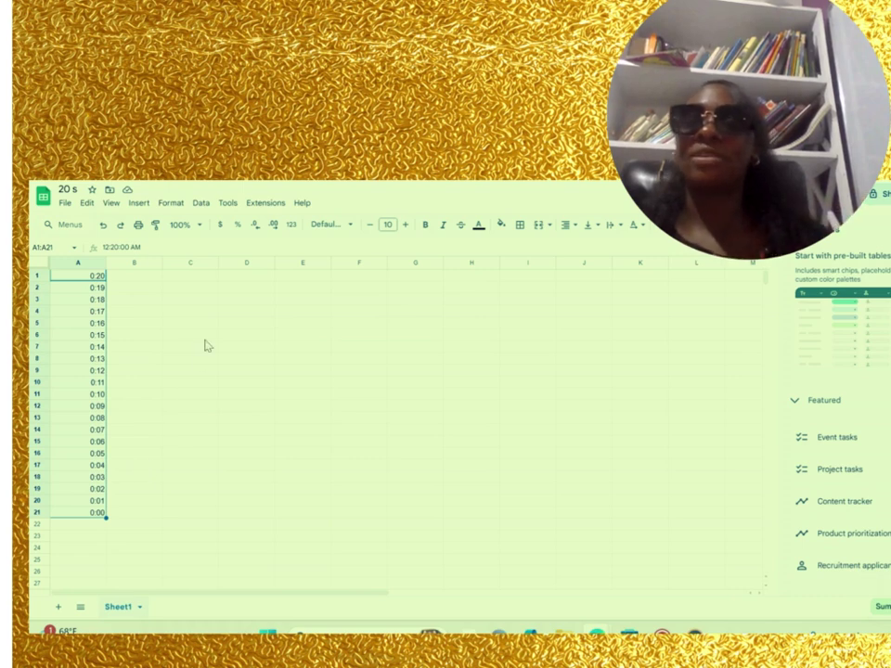
# Download the countdown sheet from Google Sheets as a .csv file, then return to Canva.
pyautogui.click(171, 313)
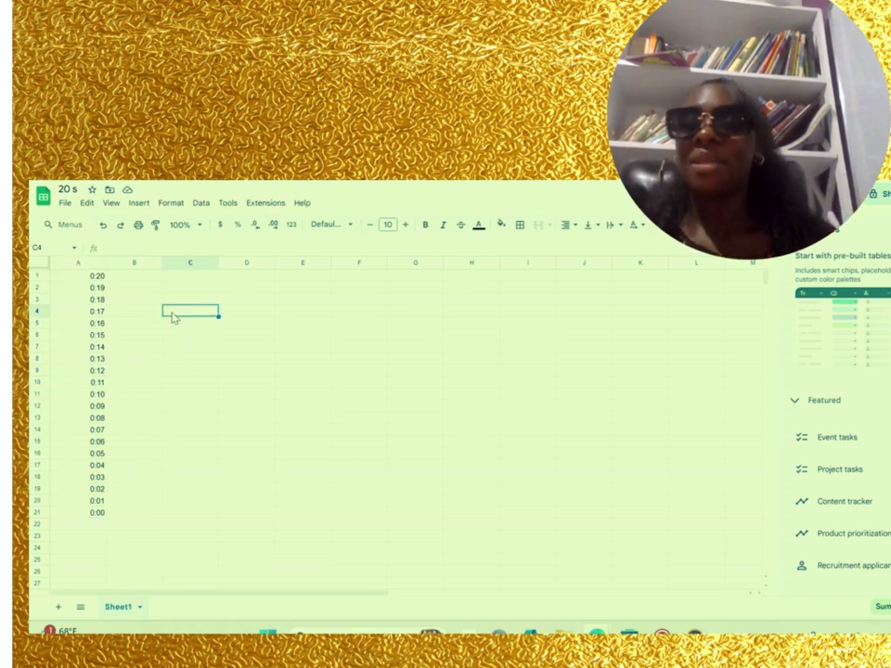
pyautogui.click(65, 205)
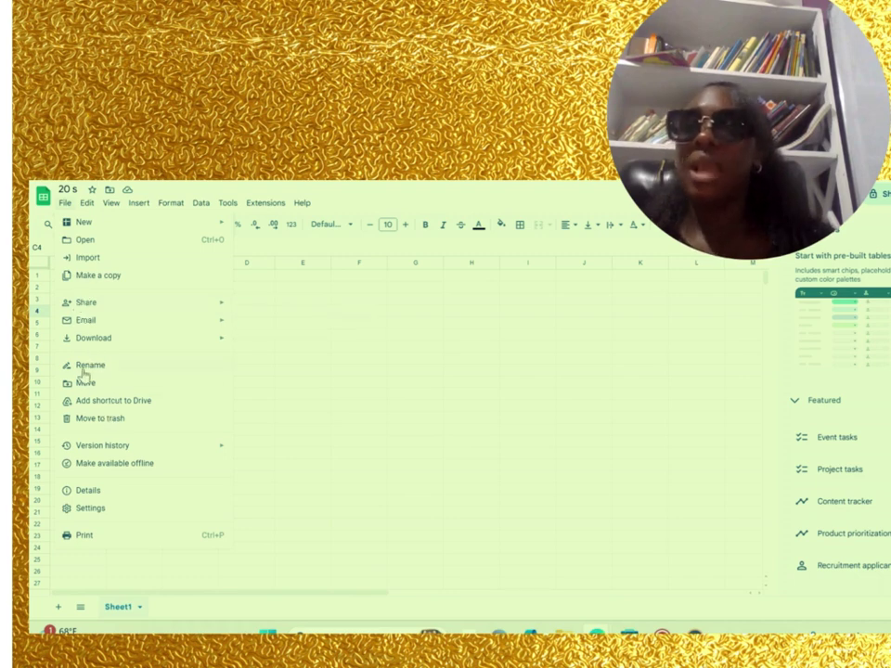
pyautogui.moveTo(94, 338)
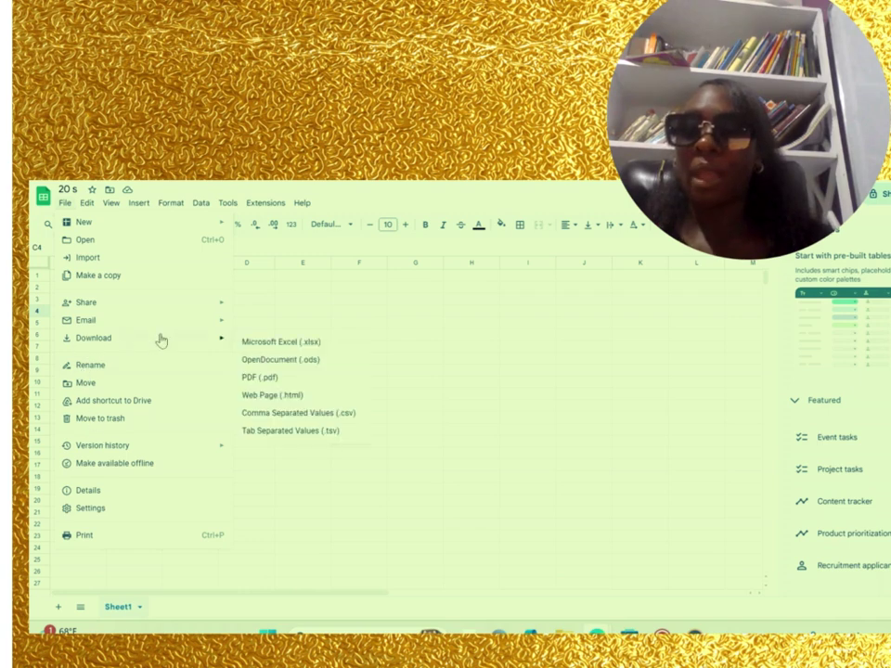
pyautogui.click(280, 414)
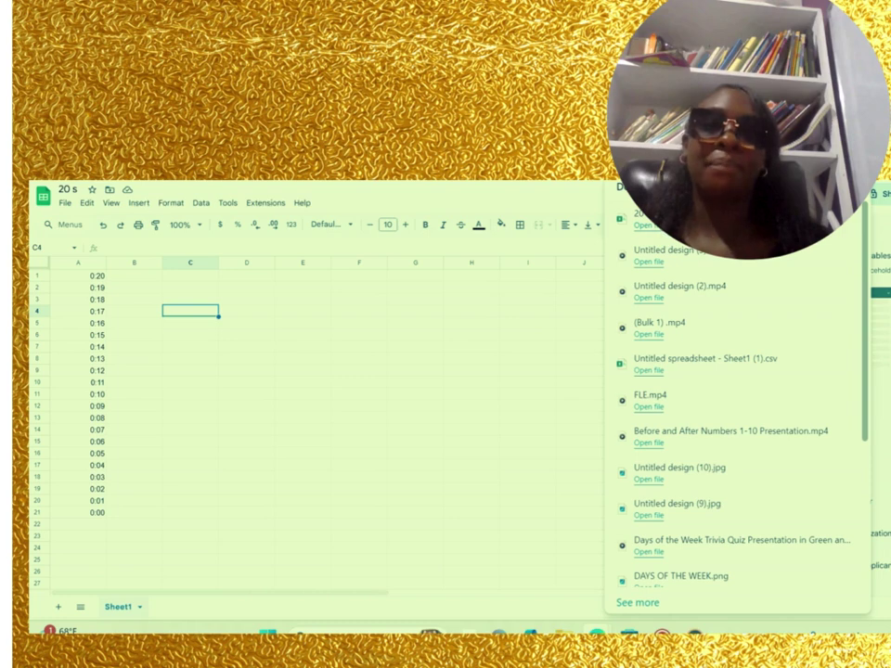
pyautogui.hotkey('alt', 'Tab')
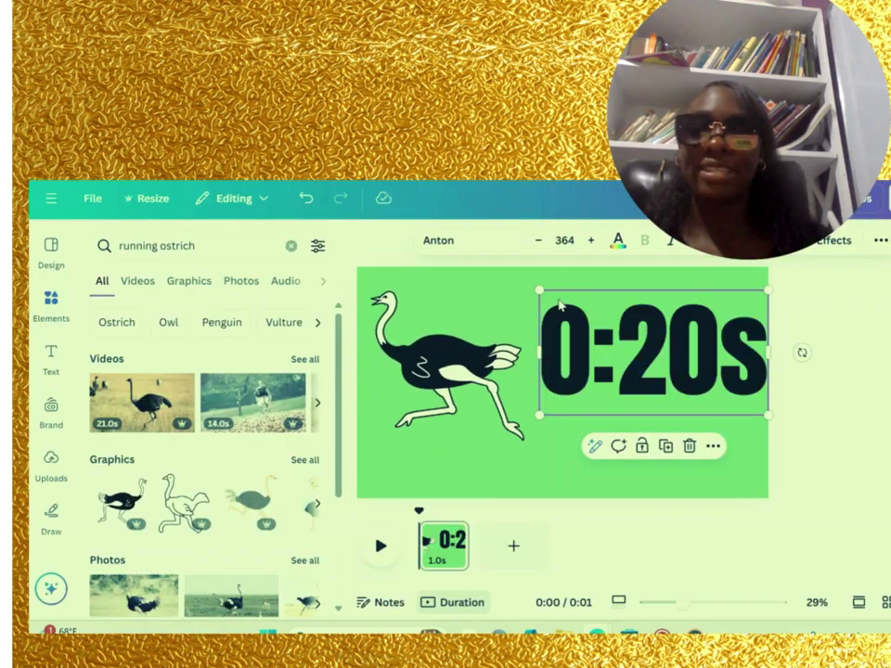
# Upload the '20 s - Sheet1' countdown data into Bulk create for the selected 0:20s text.
pyautogui.click(663, 336)
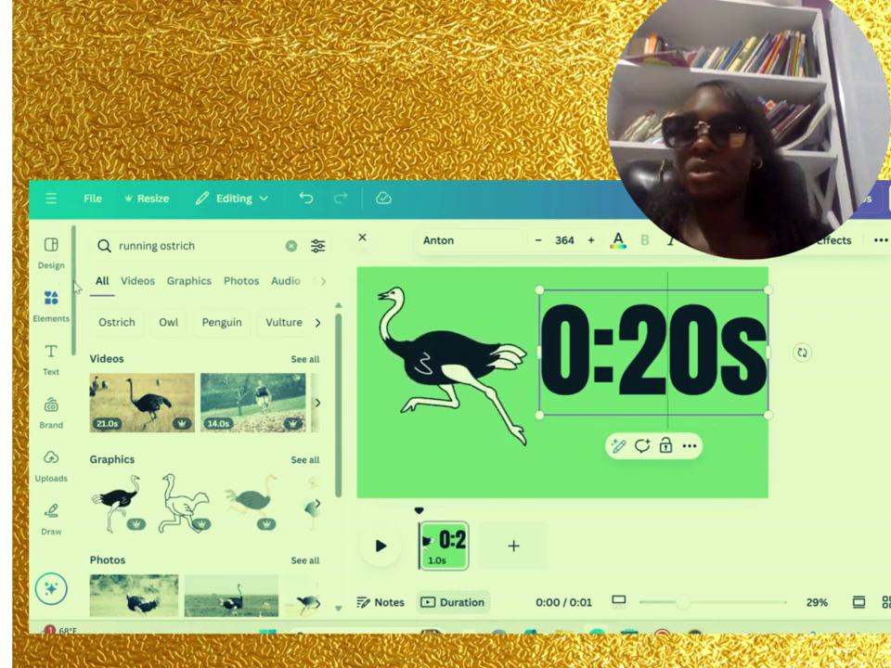
pyautogui.moveTo(74, 288); pyautogui.dragTo(85, 506)
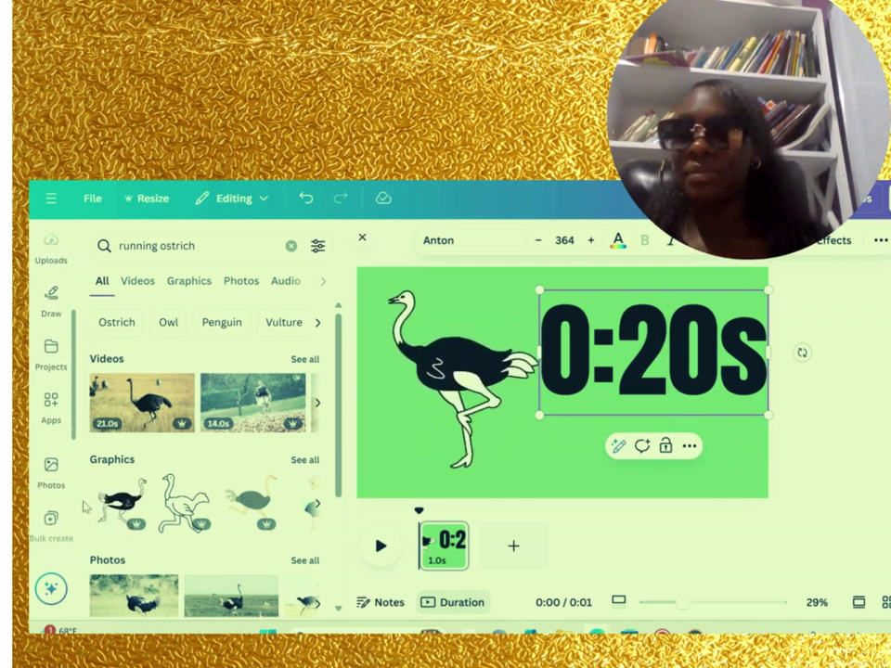
pyautogui.moveTo(75, 363); pyautogui.dragTo(80, 476)
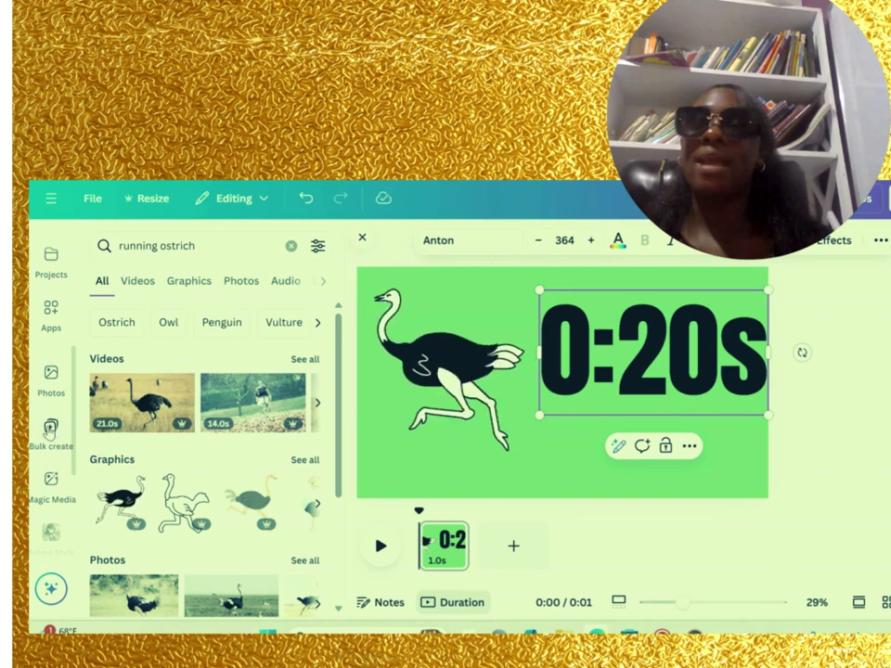
pyautogui.click(49, 432)
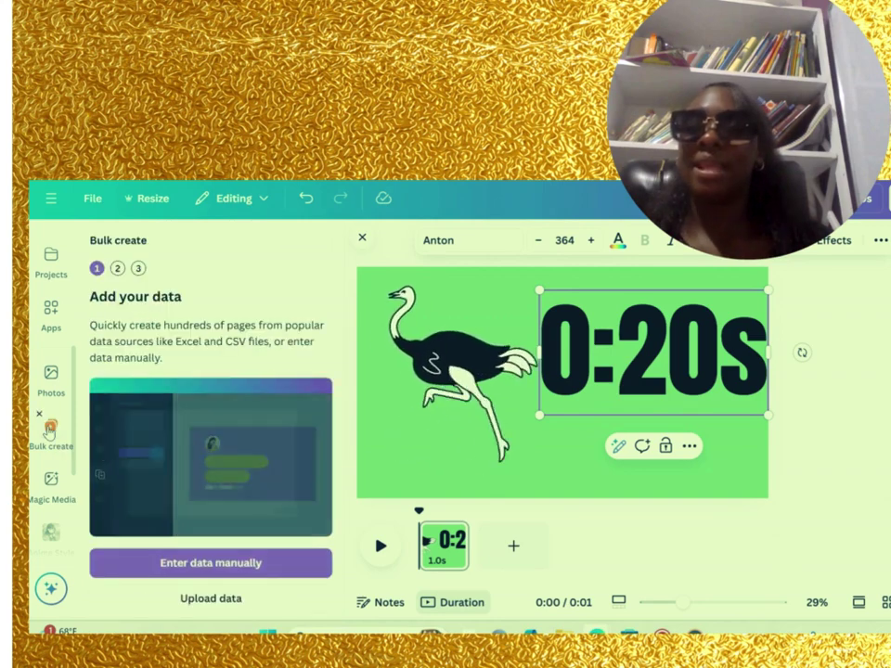
pyautogui.click(213, 599)
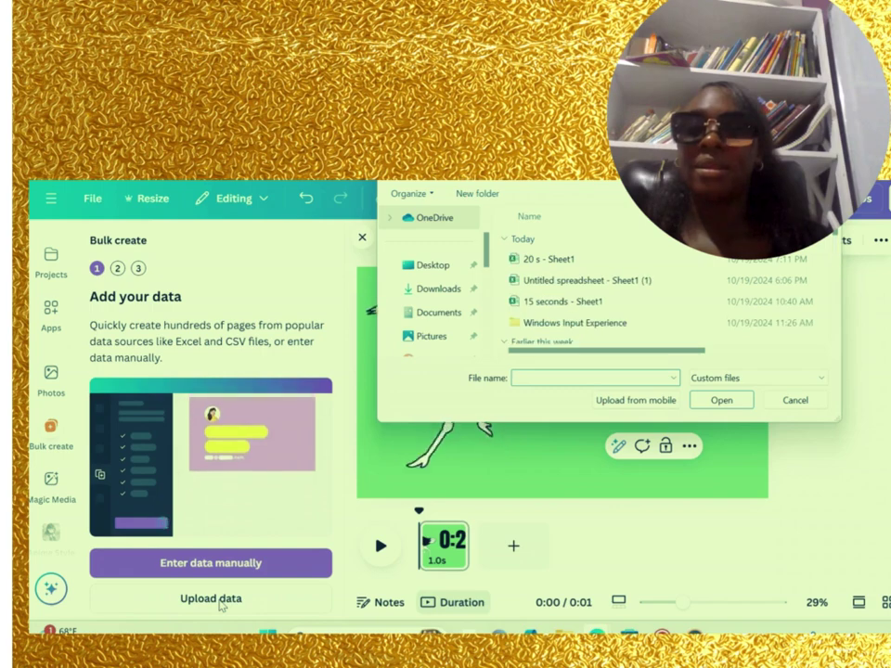
pyautogui.click(553, 262)
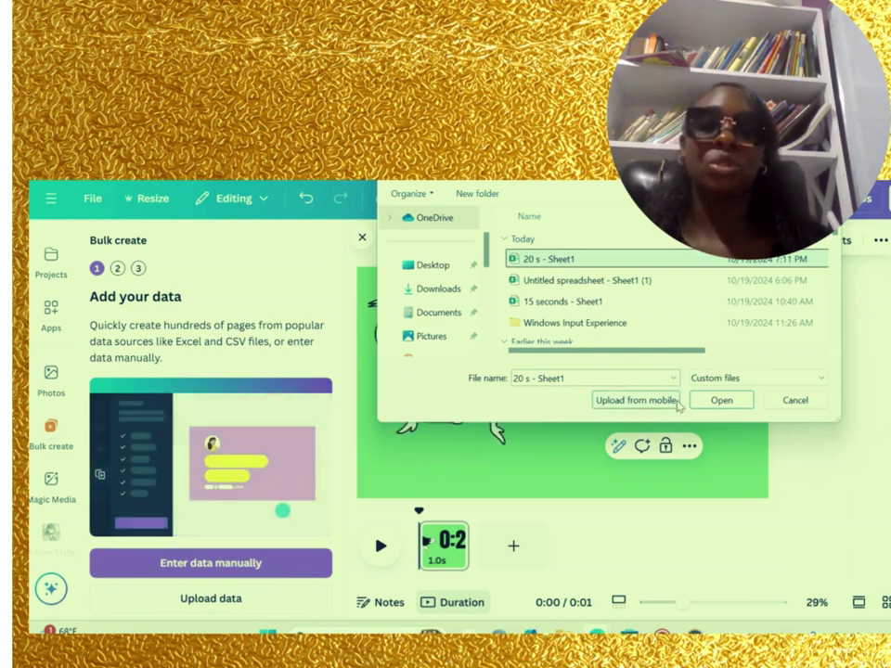
pyautogui.click(705, 402)
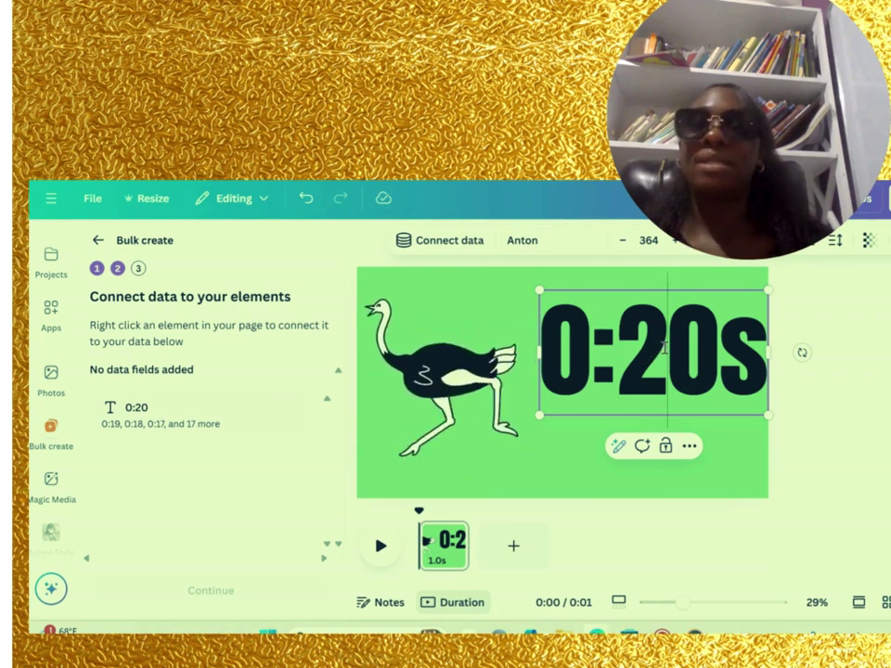
# Connect the 0:20s text to the 0:20 data field and generate 20 designs.
pyautogui.click(455, 243)
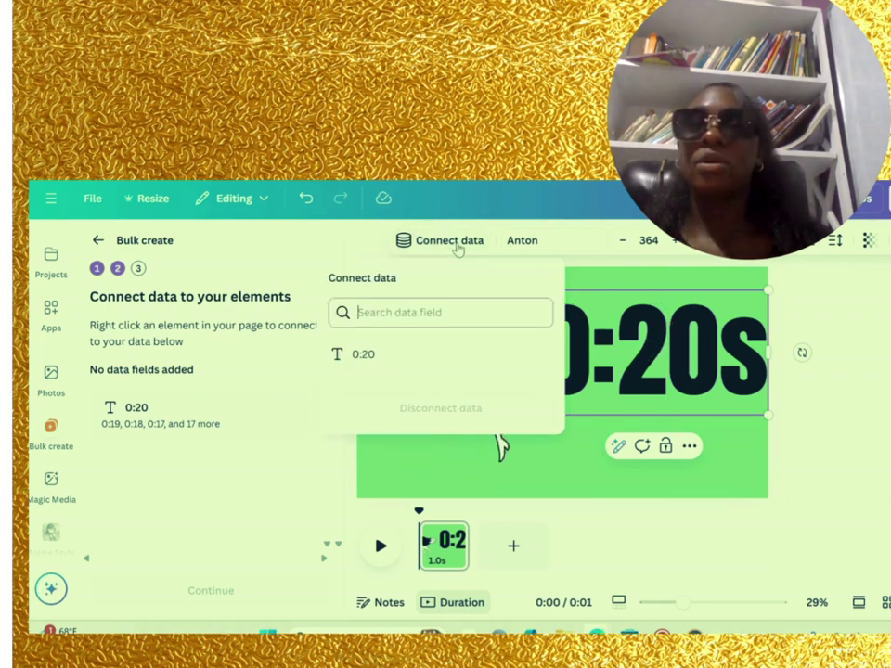
pyautogui.click(234, 418)
pyautogui.click(449, 240)
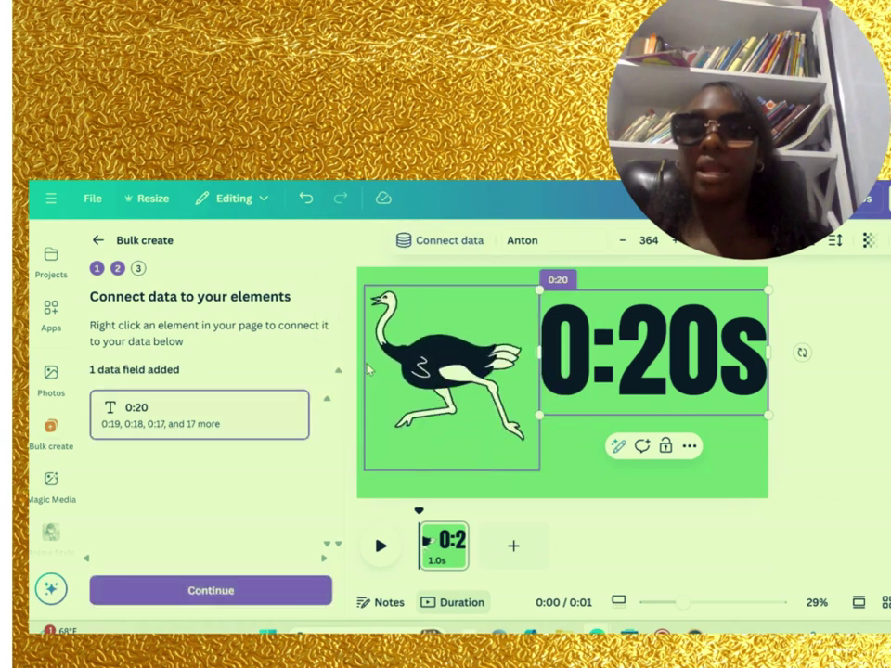
pyautogui.click(212, 591)
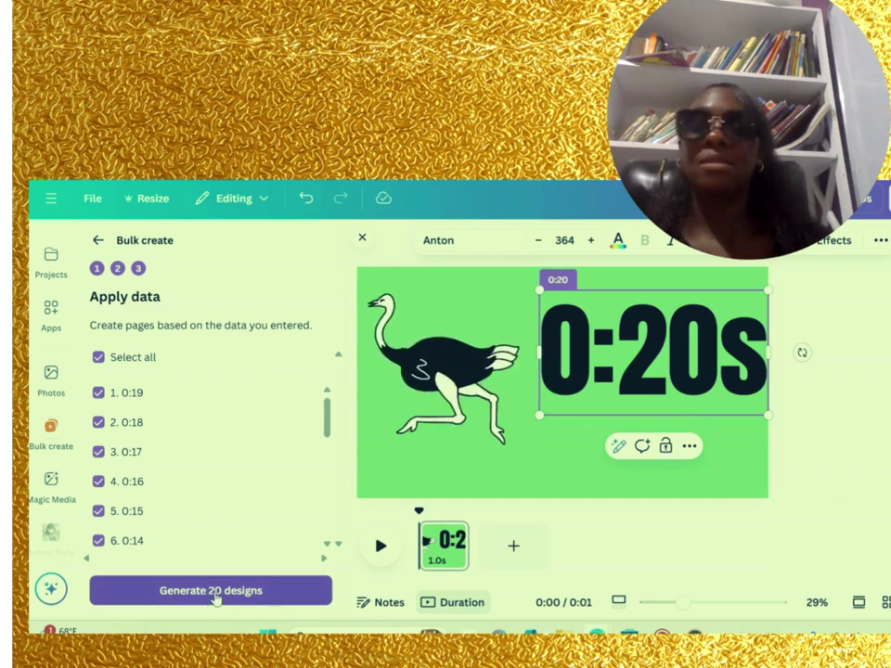
pyautogui.click(212, 595)
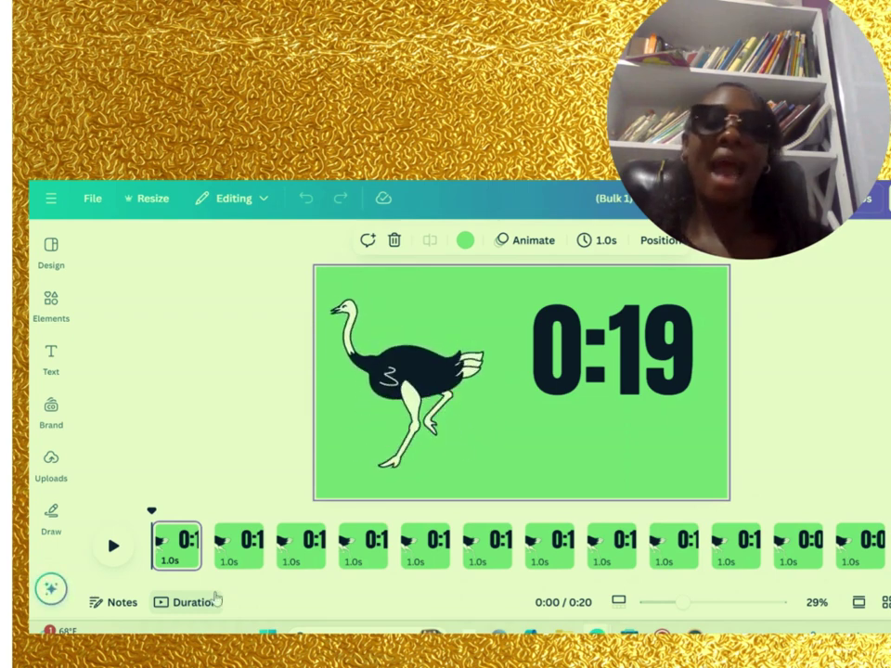
# Browse Elements and scroll the sidebar down to find AI Music.
pyautogui.click(54, 305)
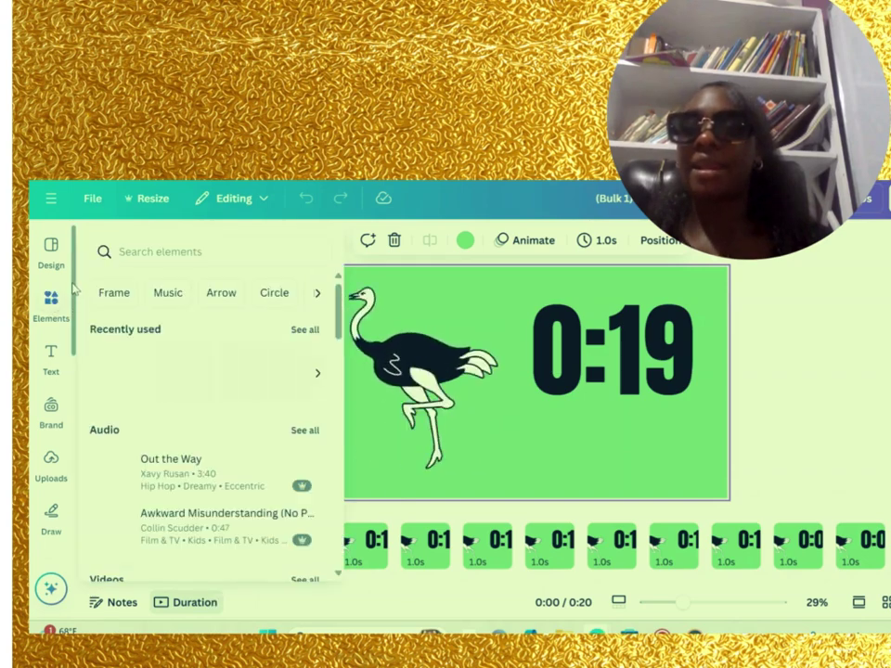
pyautogui.scroll(-2, 76, 390)
pyautogui.scroll(-2, 80, 487)
pyautogui.scroll(-2, 82, 557)
pyautogui.scroll(-1, 76, 442)
pyautogui.scroll(-2, 74, 502)
pyautogui.scroll(-1, 76, 548)
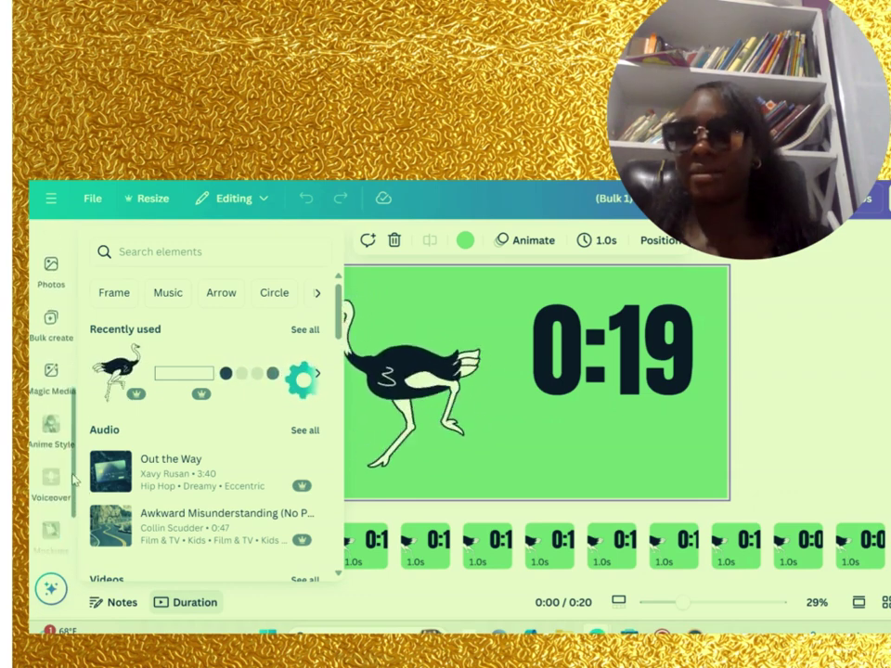
pyautogui.scroll(-2, 74, 547)
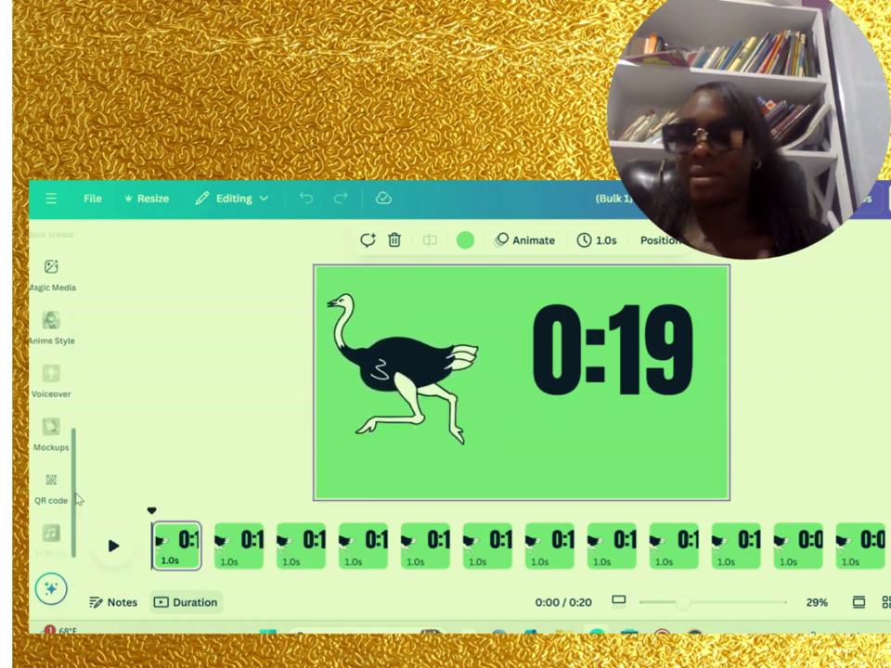
# Compose a 20-second Ambient, Mysterious AI Music track for the countdown.
pyautogui.click(58, 543)
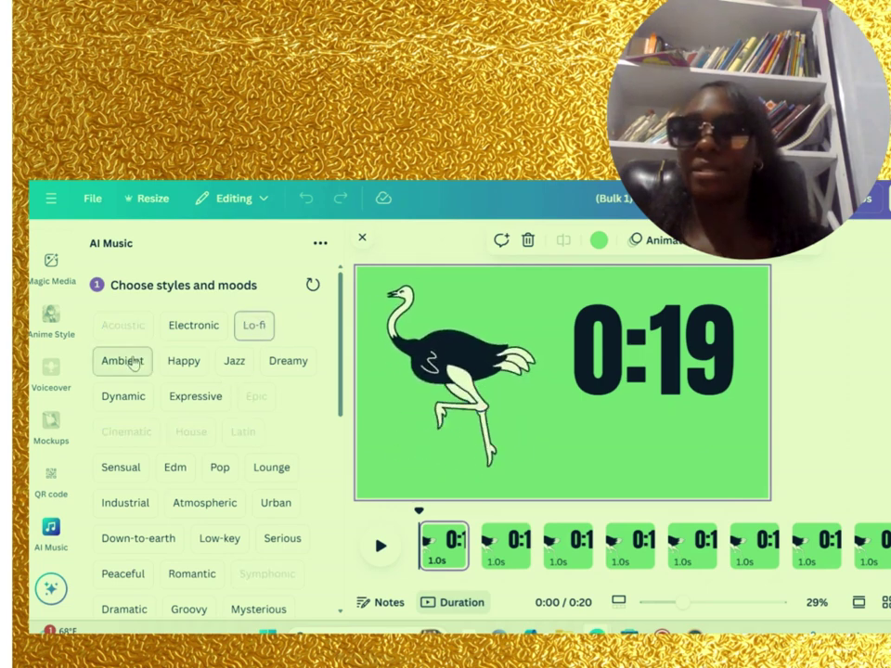
pyautogui.moveTo(342, 337); pyautogui.dragTo(337, 412)
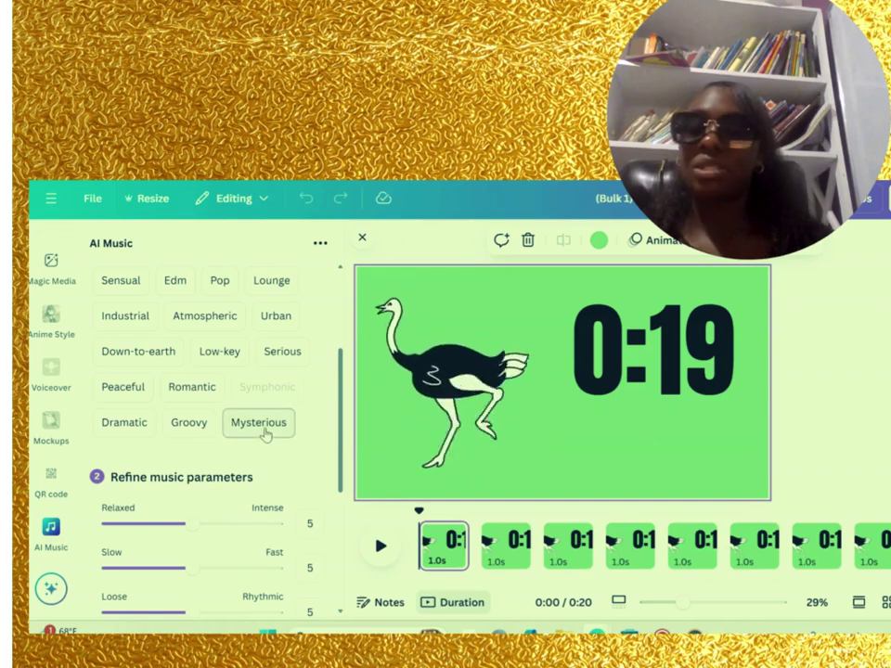
pyautogui.moveTo(339, 411); pyautogui.dragTo(340, 525)
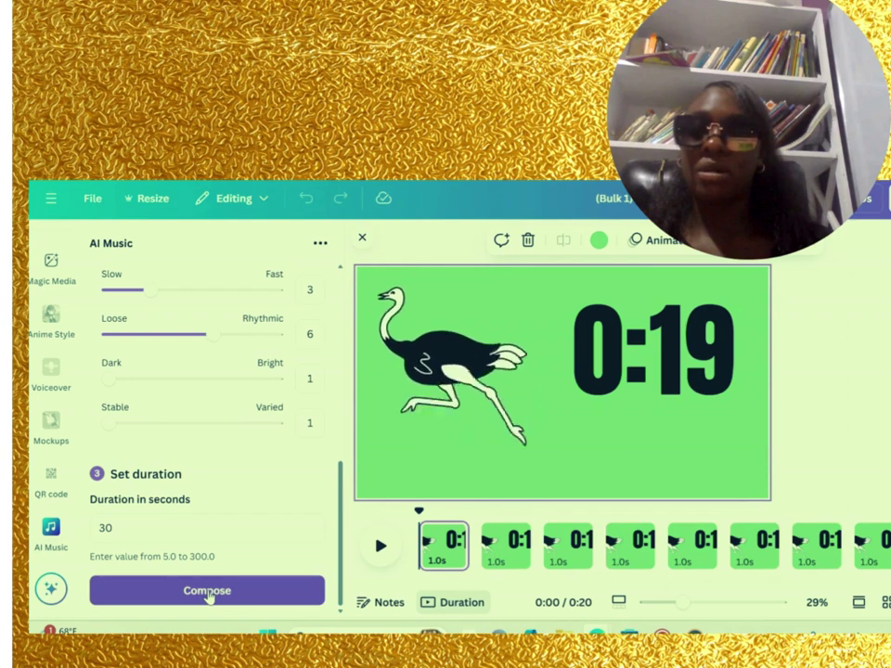
pyautogui.click(108, 530)
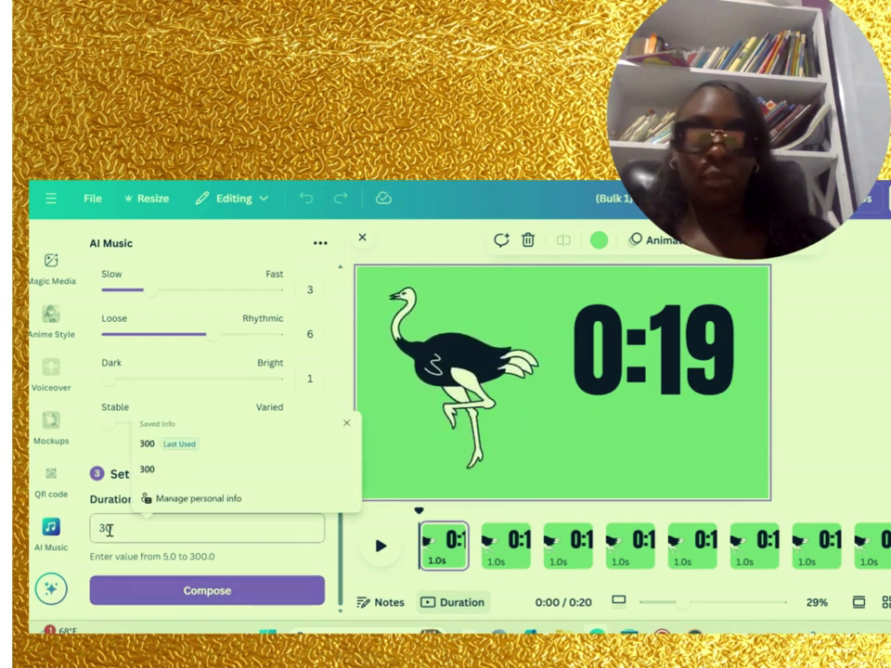
pyautogui.press('BackSpace')
pyautogui.press('BackSpace')
pyautogui.write('0')
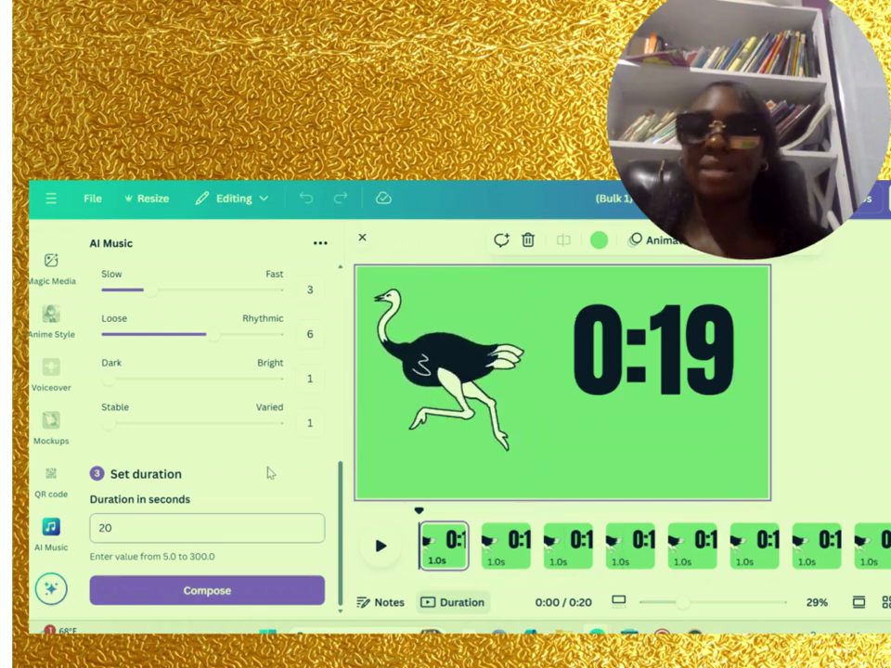
pyautogui.click(220, 593)
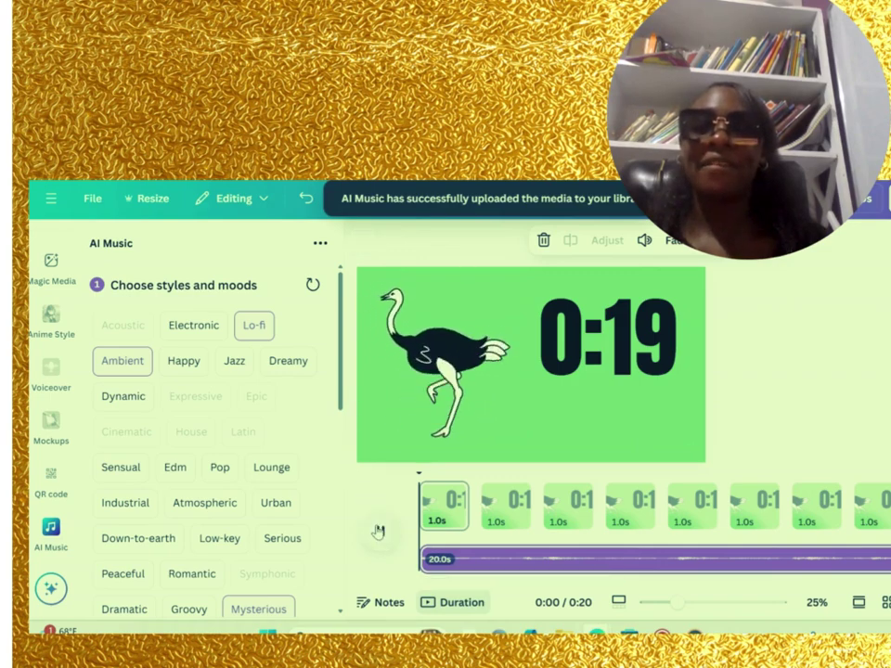
pyautogui.press('space')
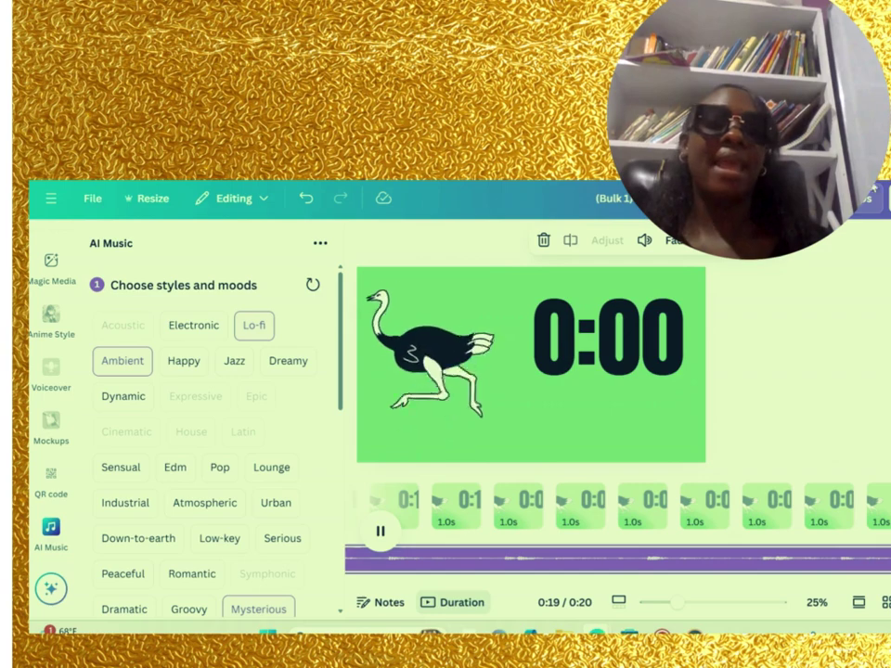
# Download all 20 pages of the countdown as an MP4 video.
pyautogui.click(864, 198)
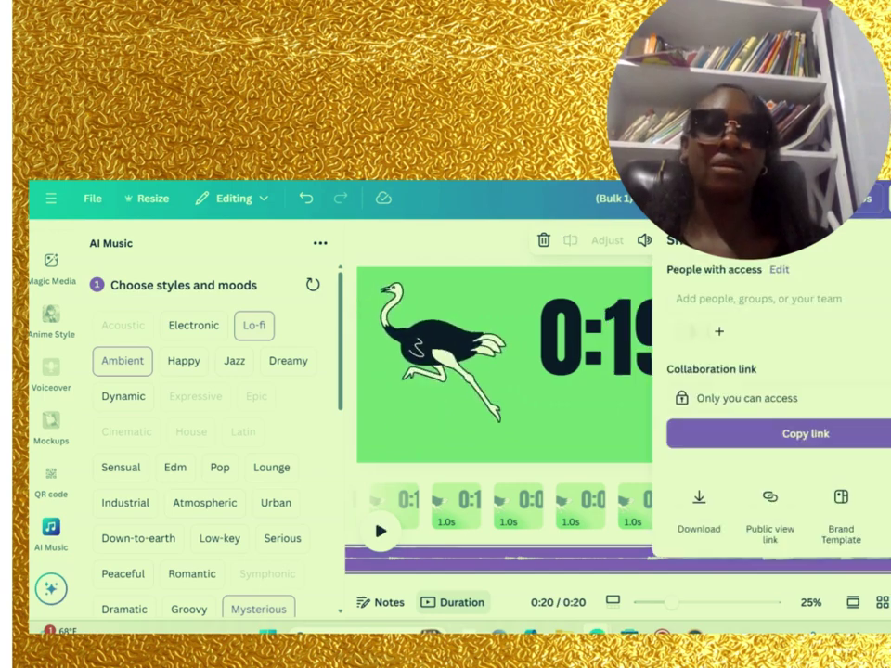
pyautogui.click(701, 504)
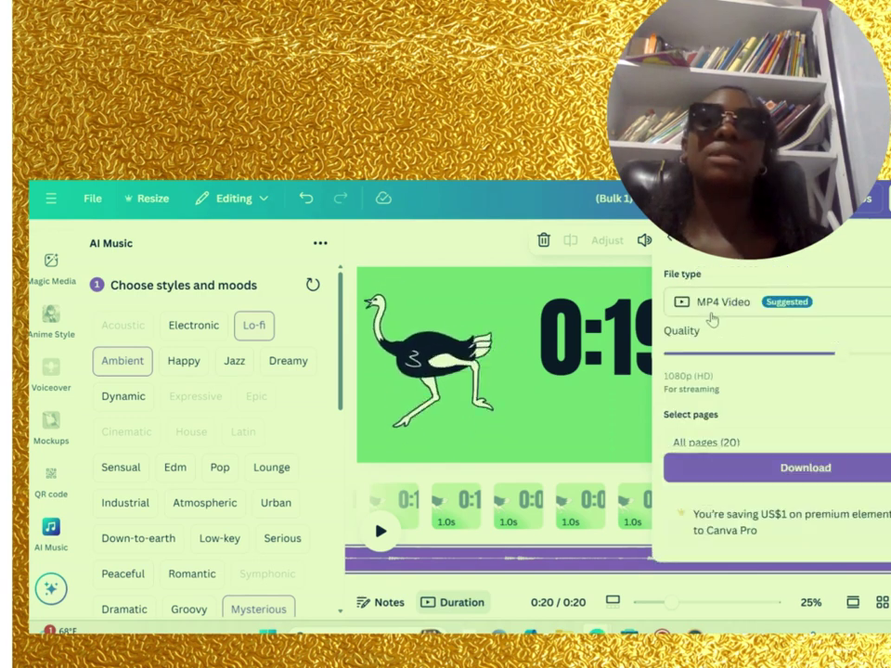
pyautogui.click(810, 470)
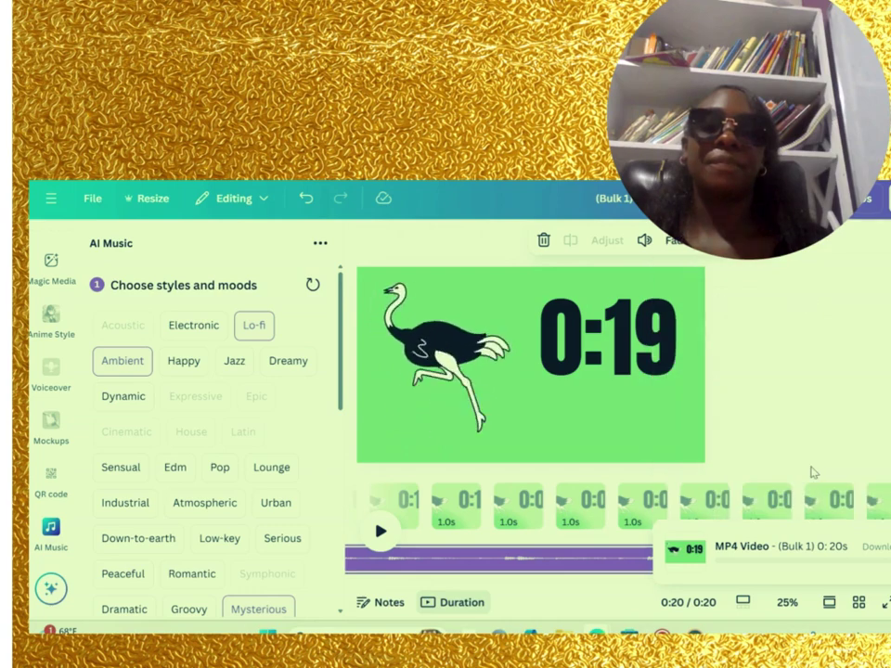